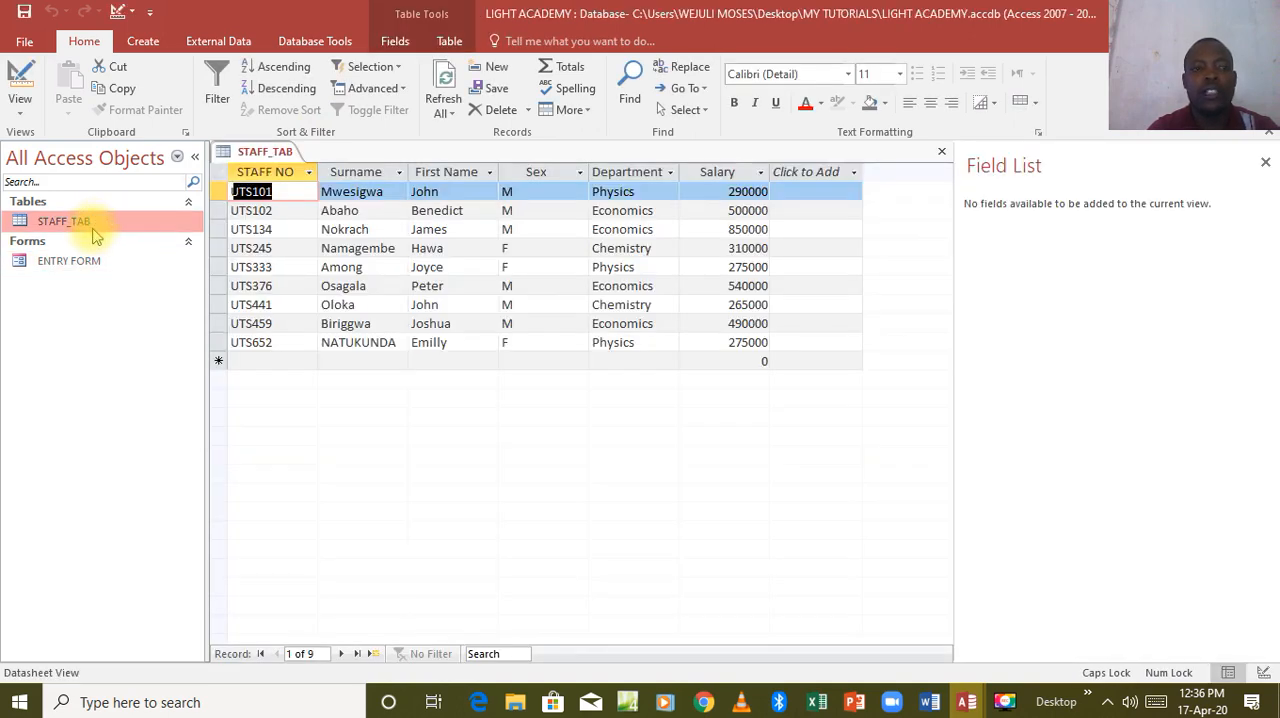
Open ENTRY FORM and switch it to Design View.
left_click(81, 262)
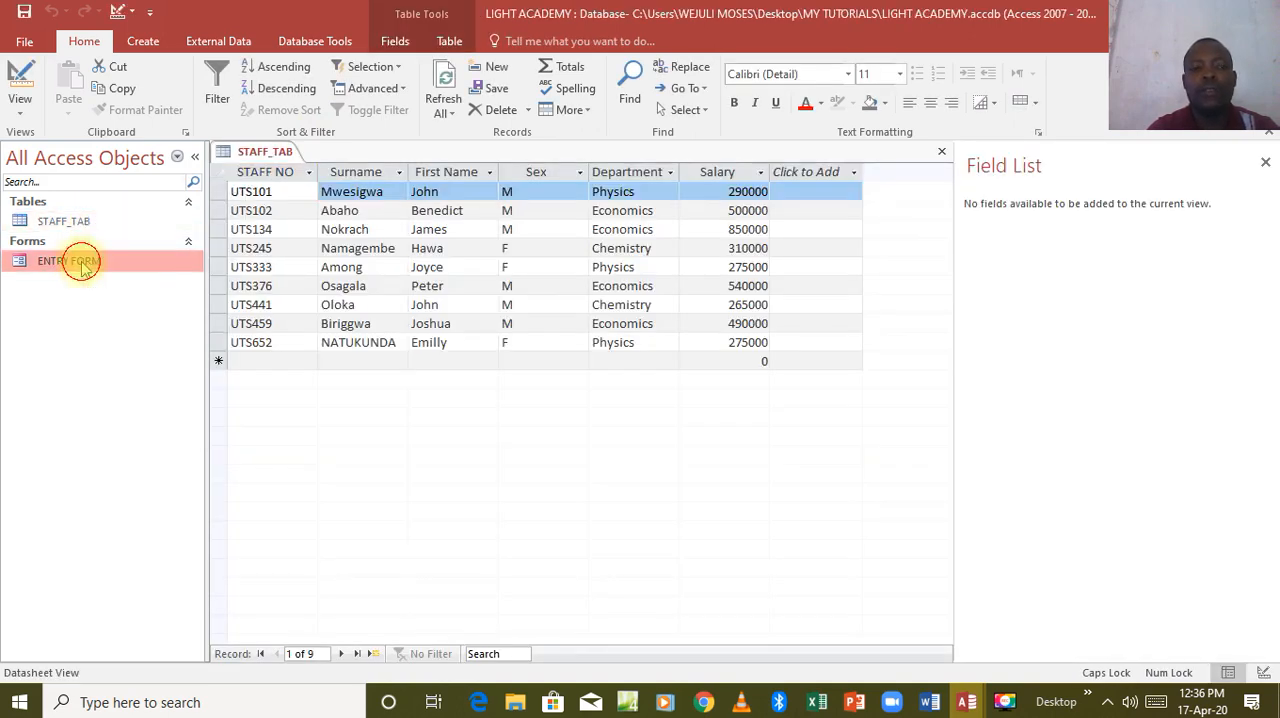
double_click(82, 263)
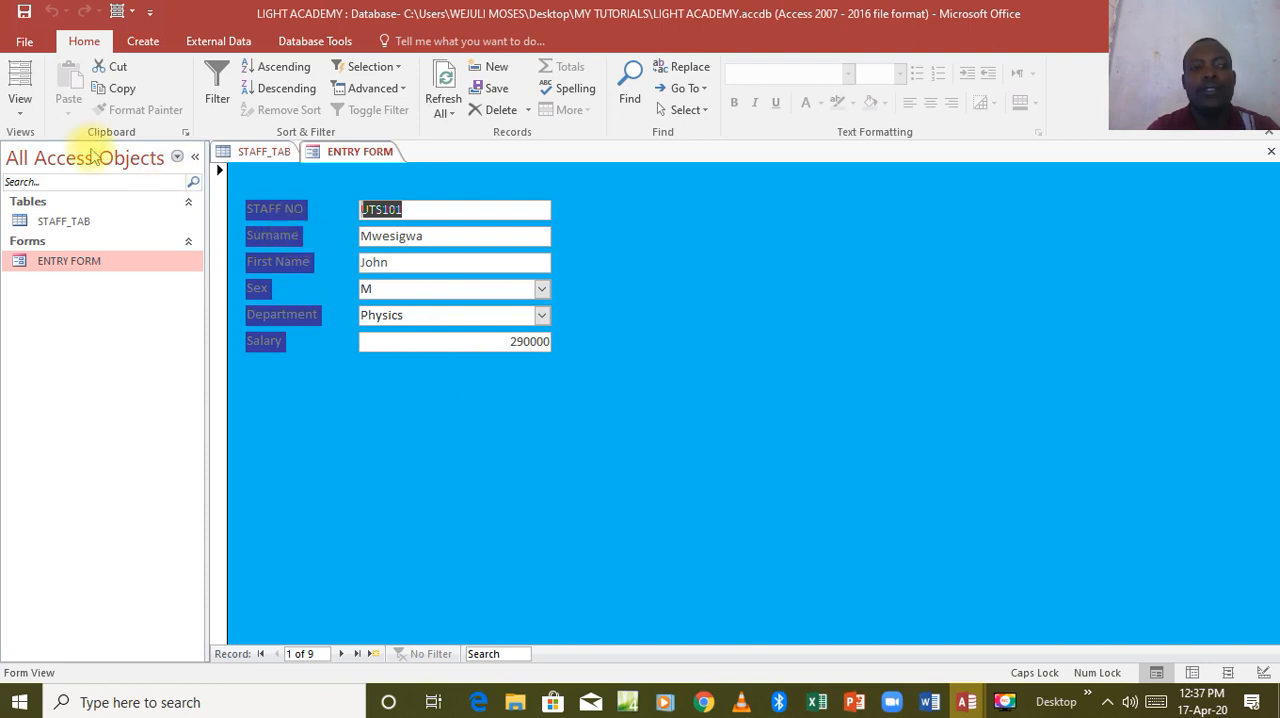
left_click(16, 114)
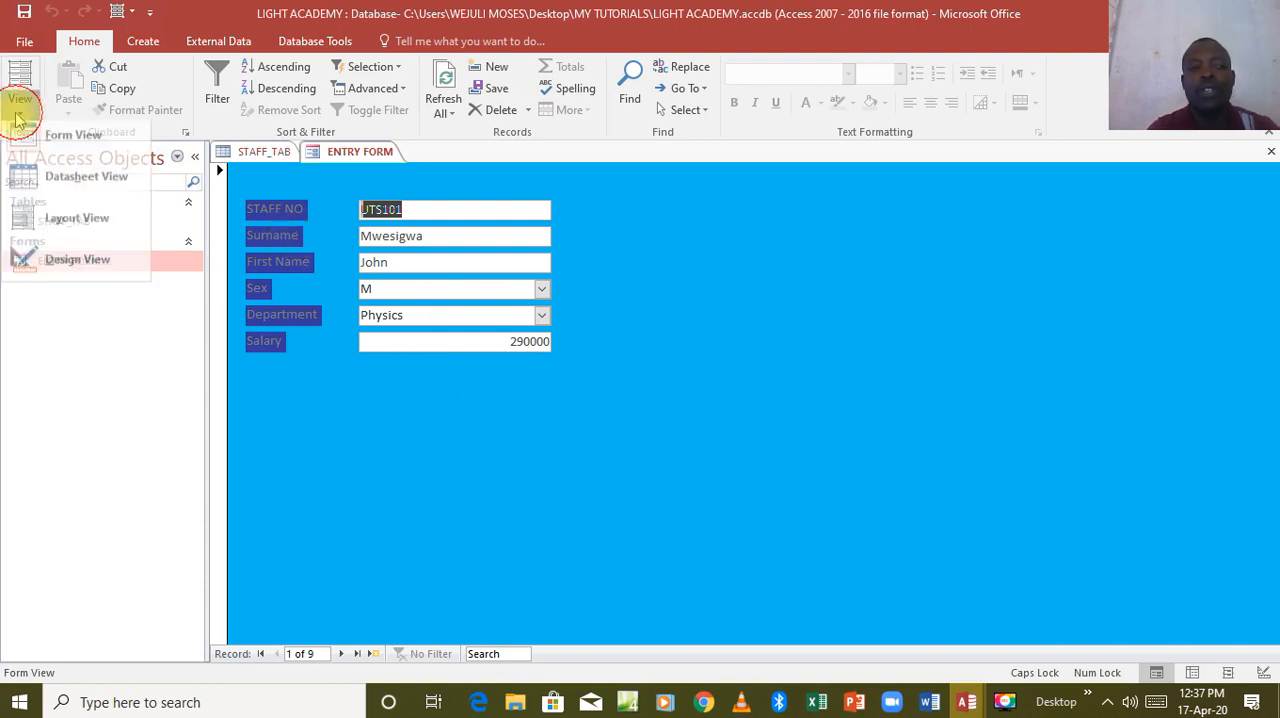
left_click(77, 267)
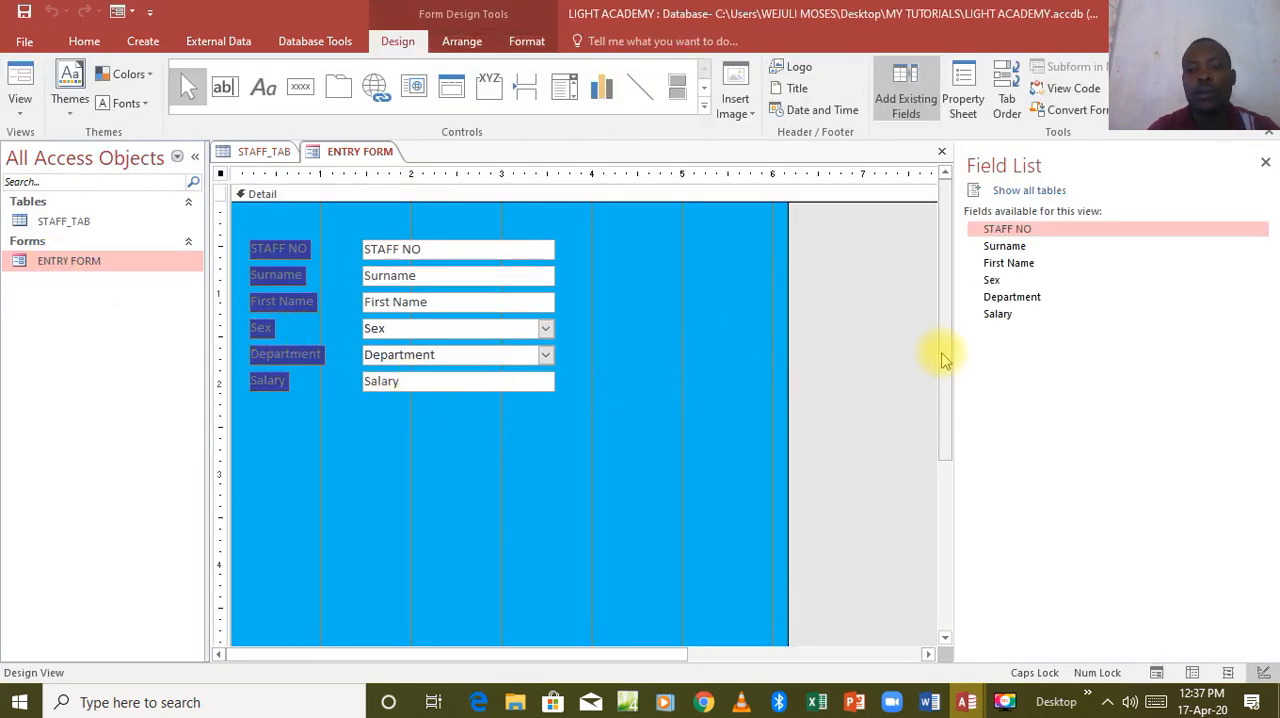
Shorten the form's Detail section to a height of about 3 inches.
left_click_drag(944, 355, 949, 408)
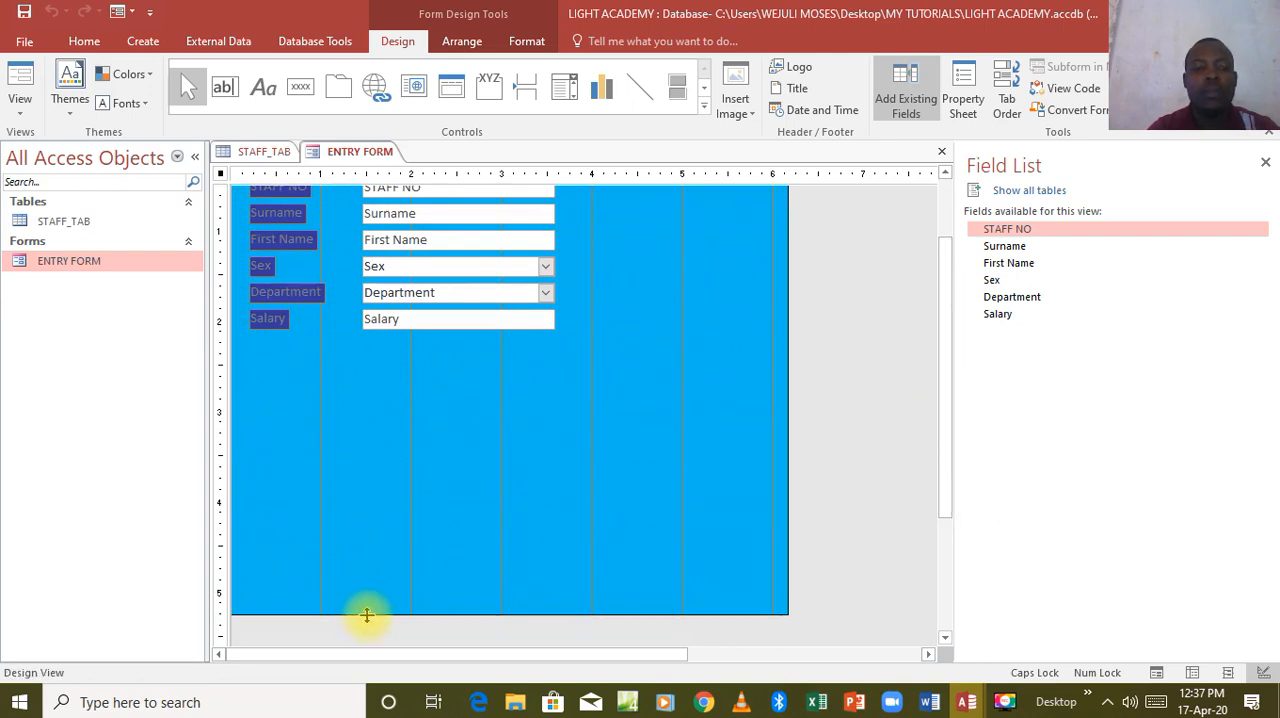
left_click_drag(366, 615, 367, 414)
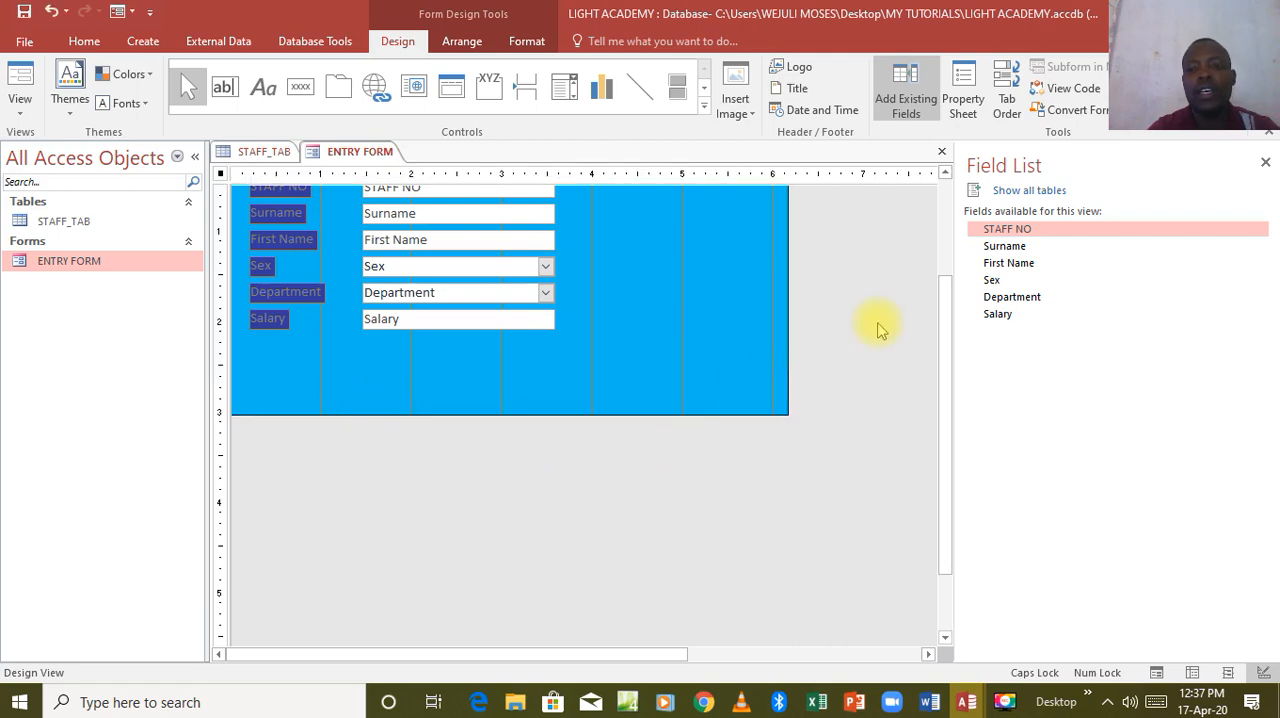
left_click_drag(943, 343, 942, 240)
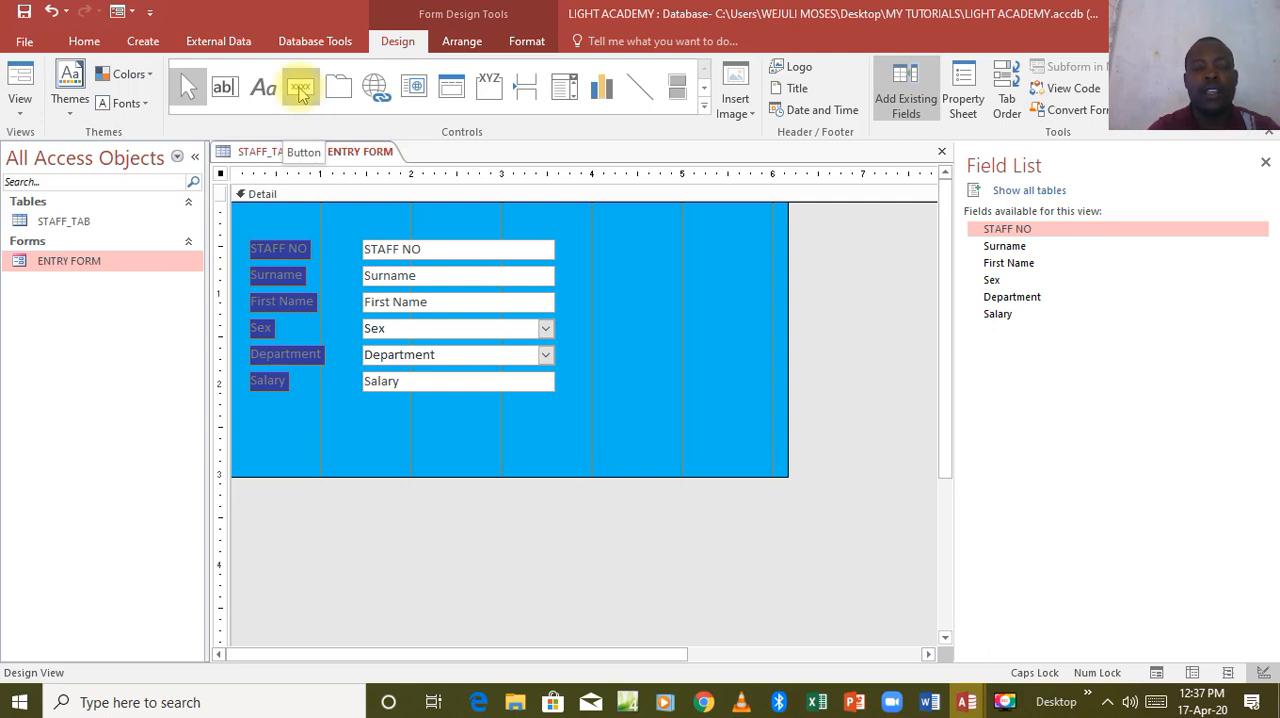
Draw a command button below the Salary label and assign it the Record Navigation action Go To Previous Record.
left_click(301, 90)
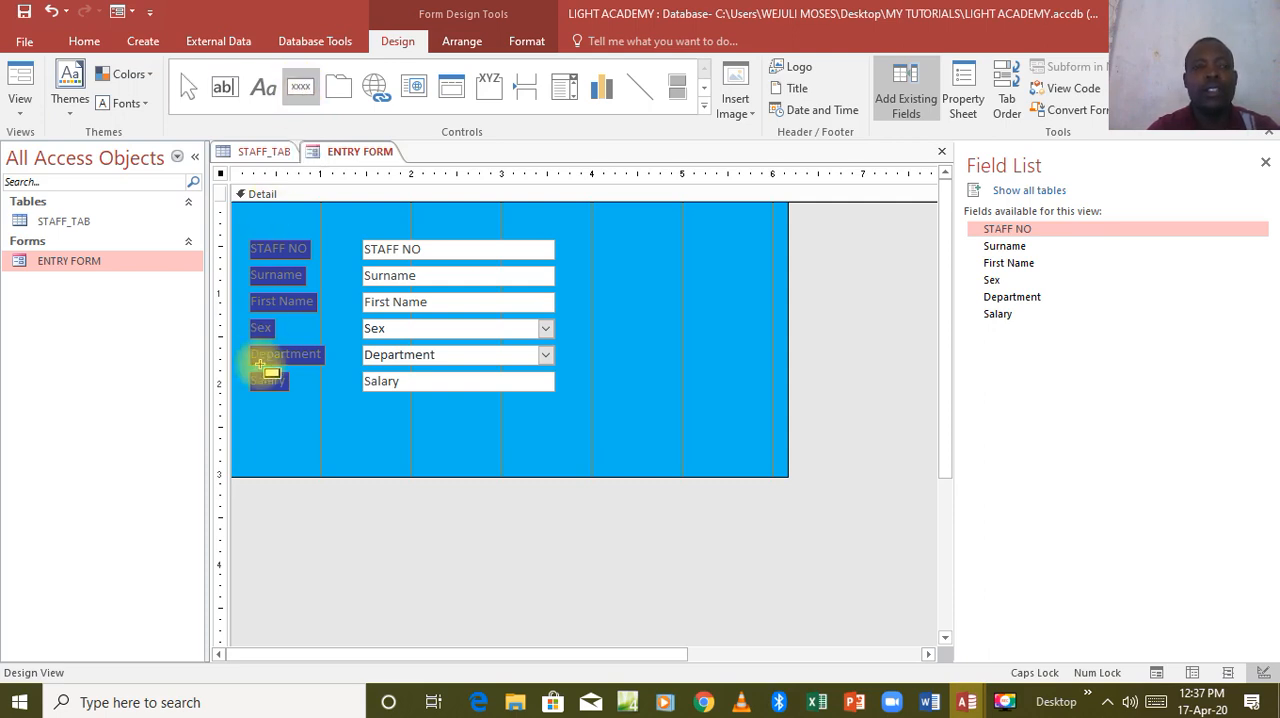
mouse_move(244, 433)
left_mouse_down()
mouse_move(311, 462)
mouse_move(375, 465)
left_mouse_up()
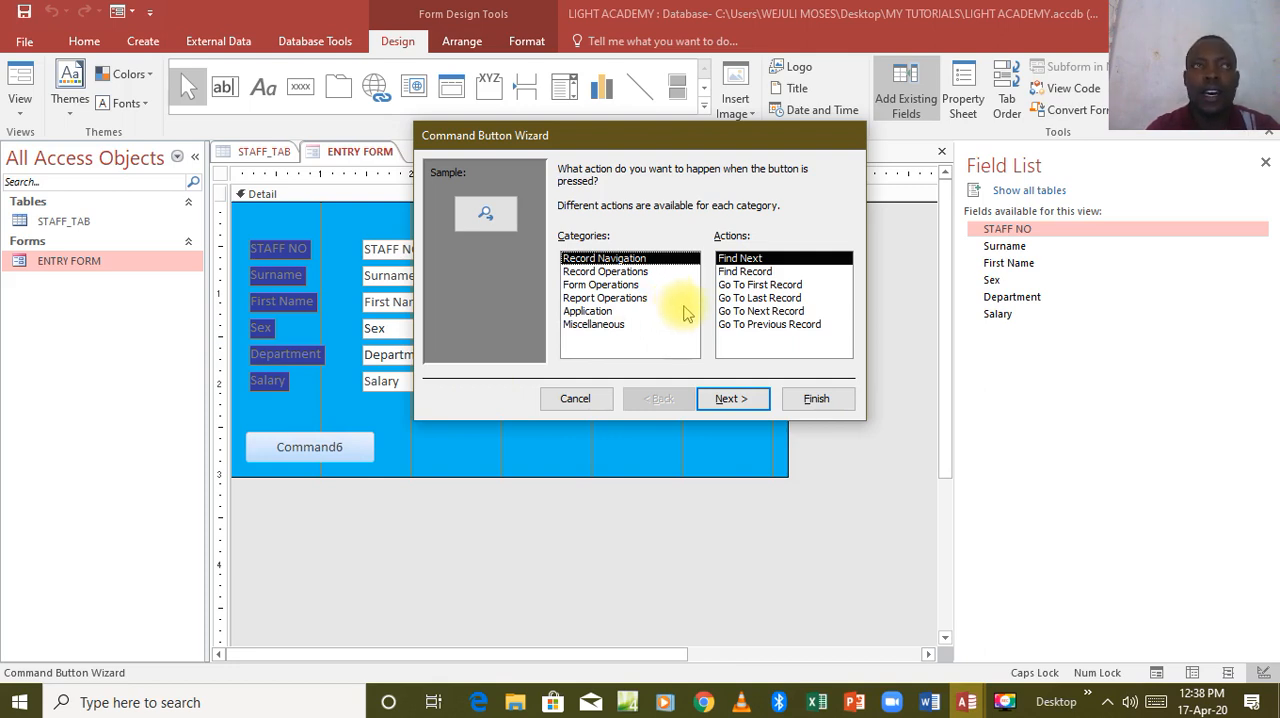
left_click(752, 326)
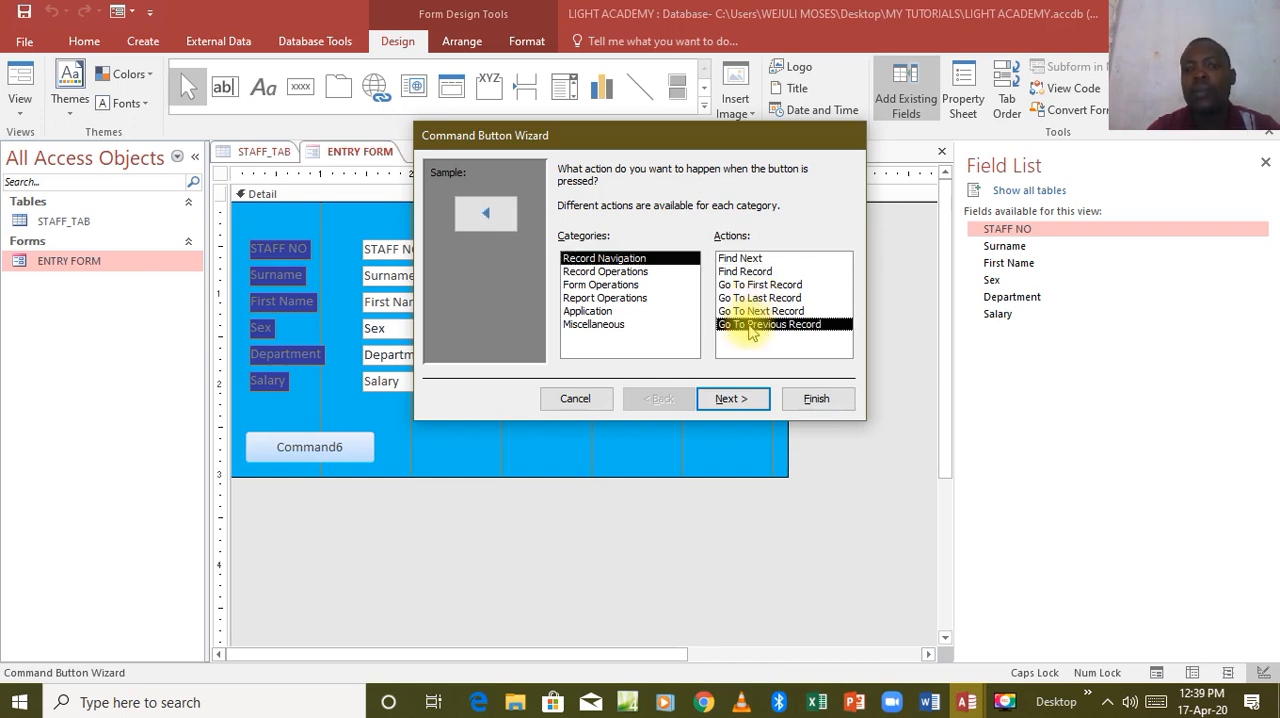
left_click(732, 398)
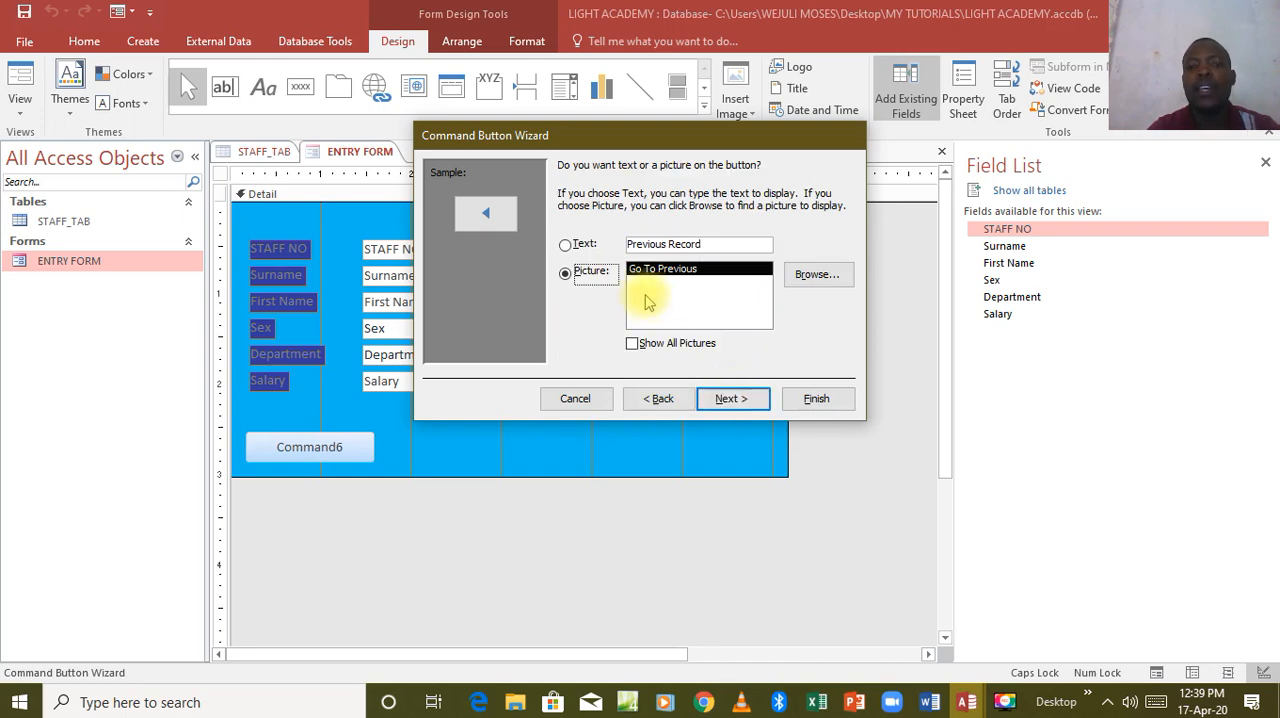
Give the button the text PREVIOUS instead of a picture, name it PREVIOUS and finish the wizard.
left_click(566, 246)
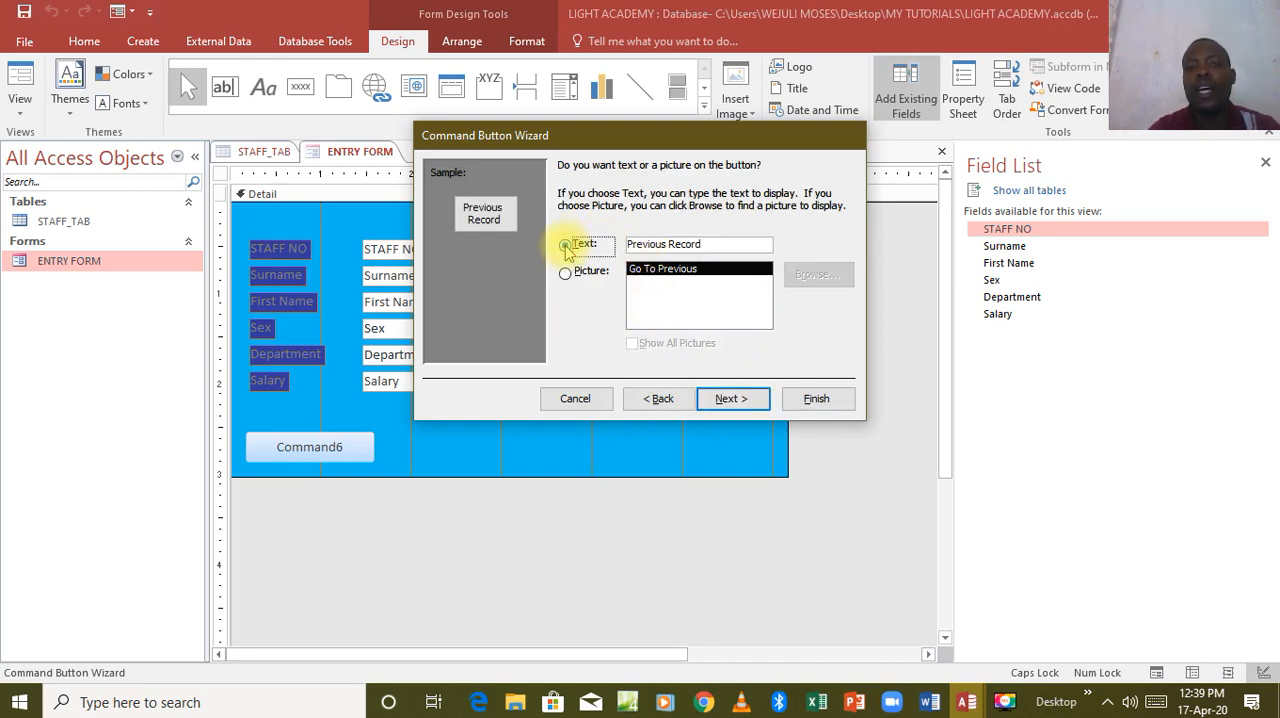
left_click(703, 244)
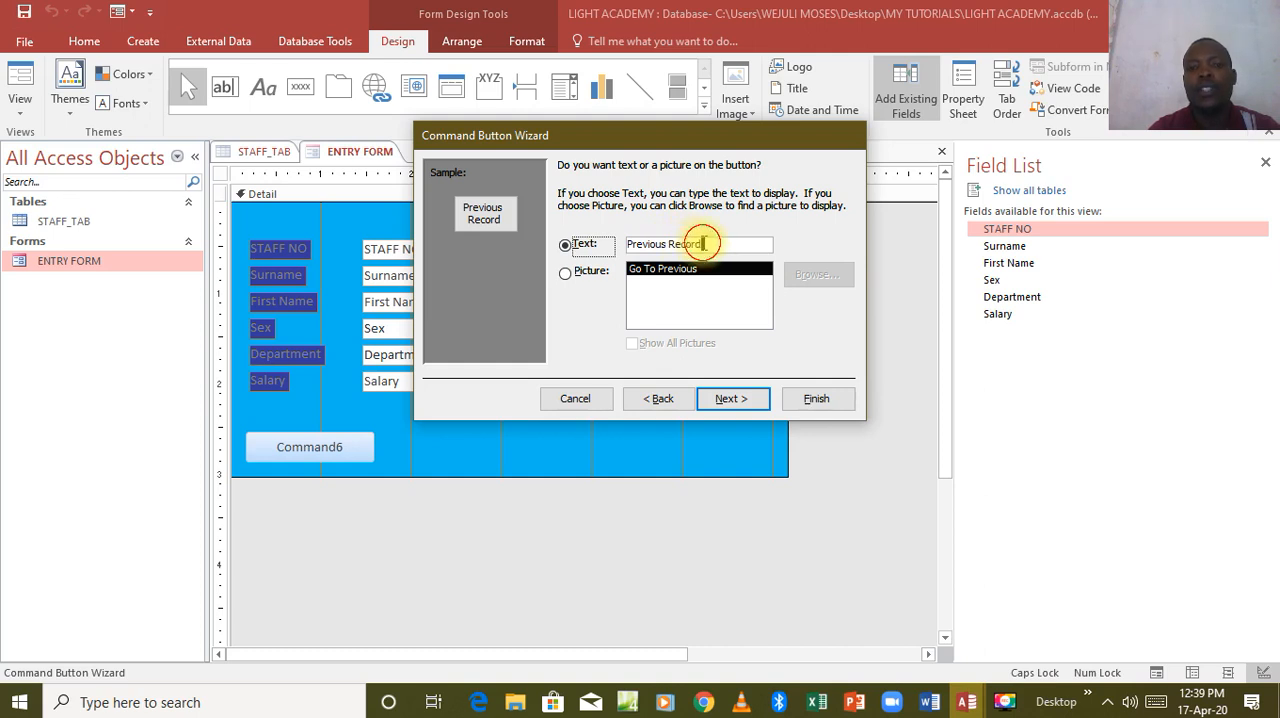
left_click_drag(703, 244, 625, 252)
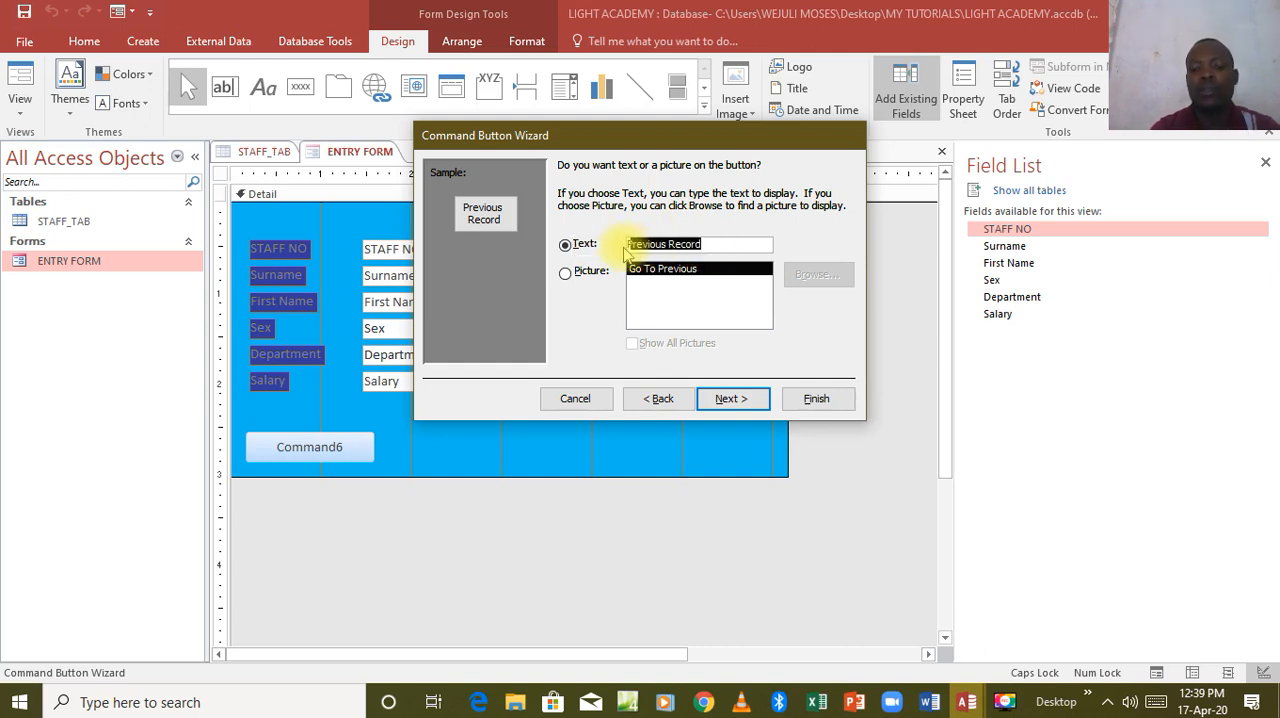
type("P")
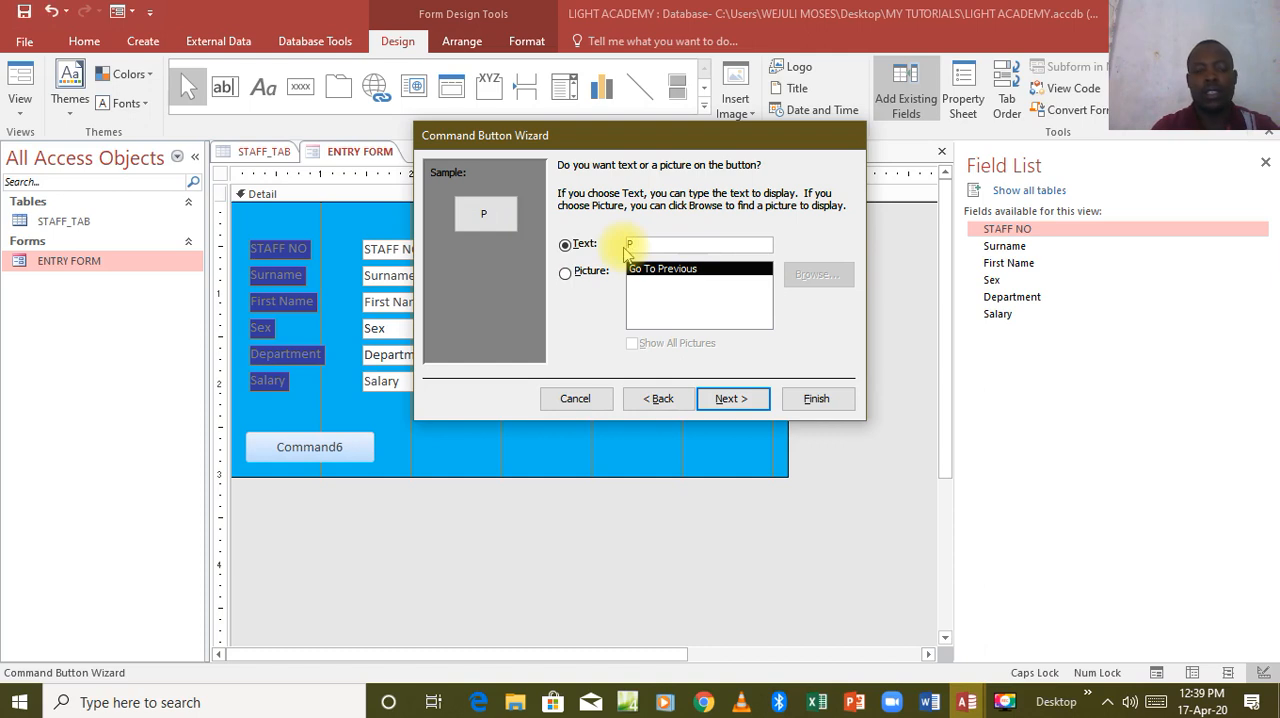
type("REVI")
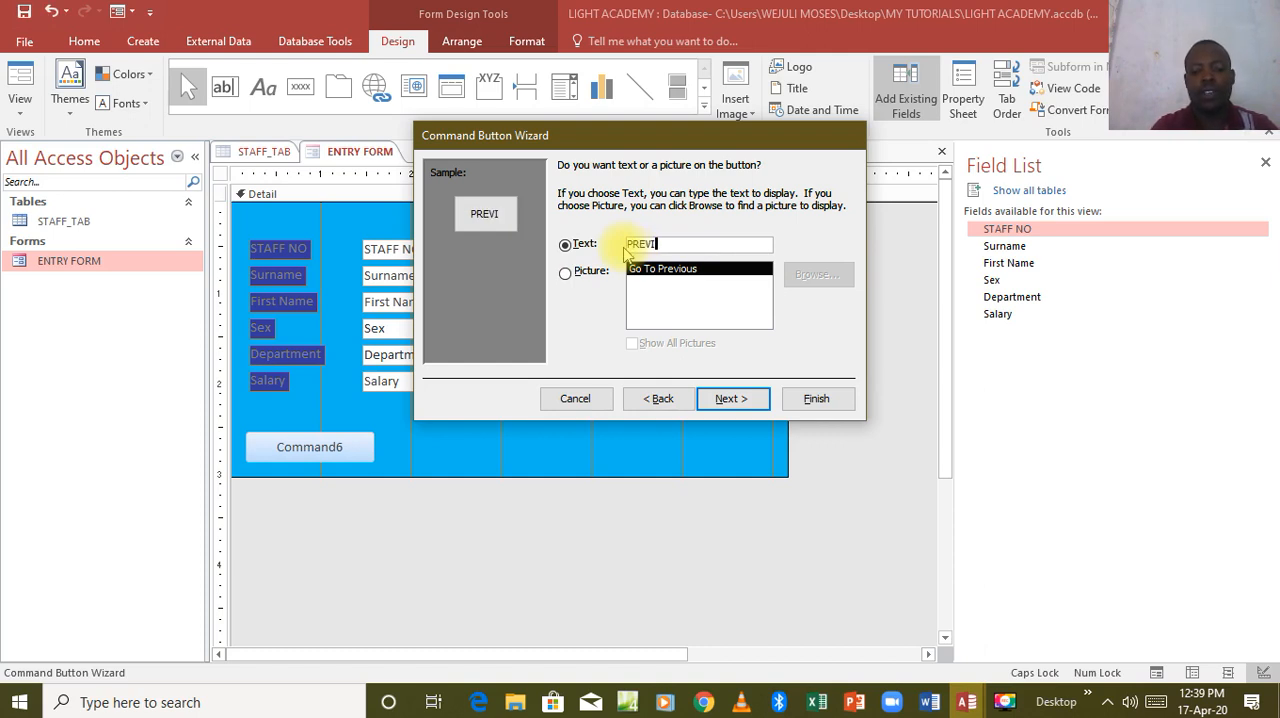
type("OUS")
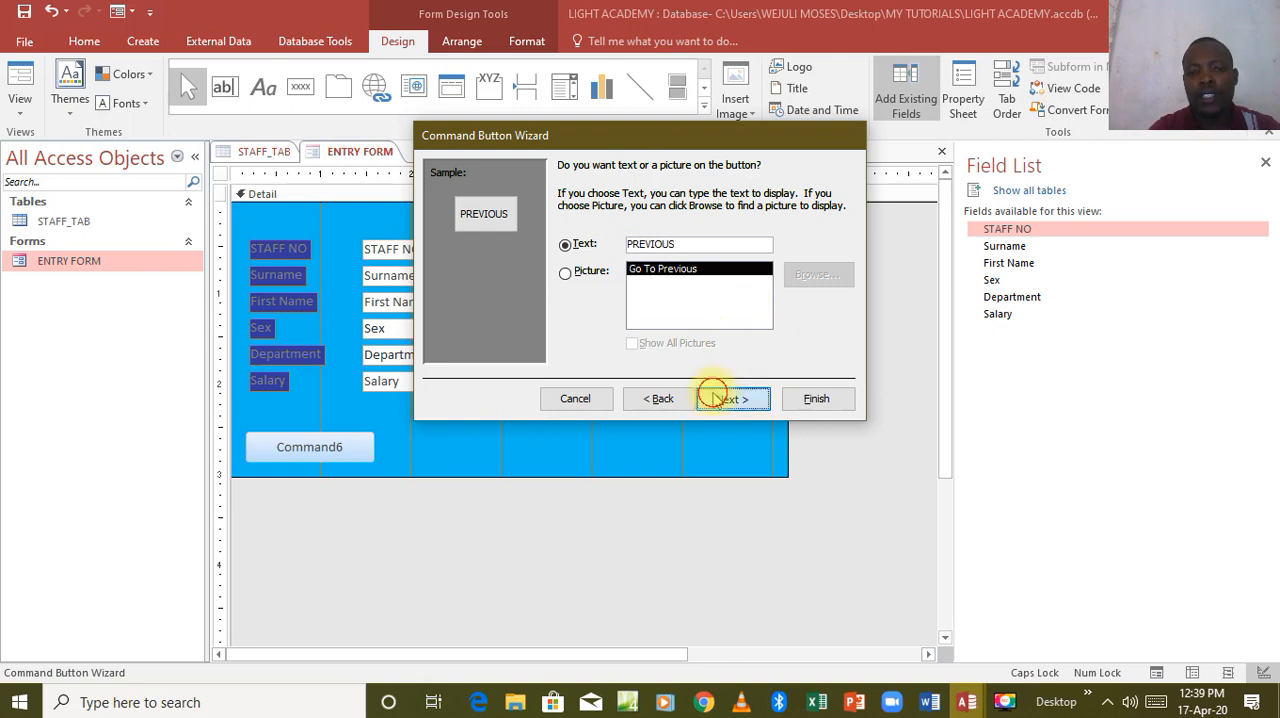
left_click(731, 398)
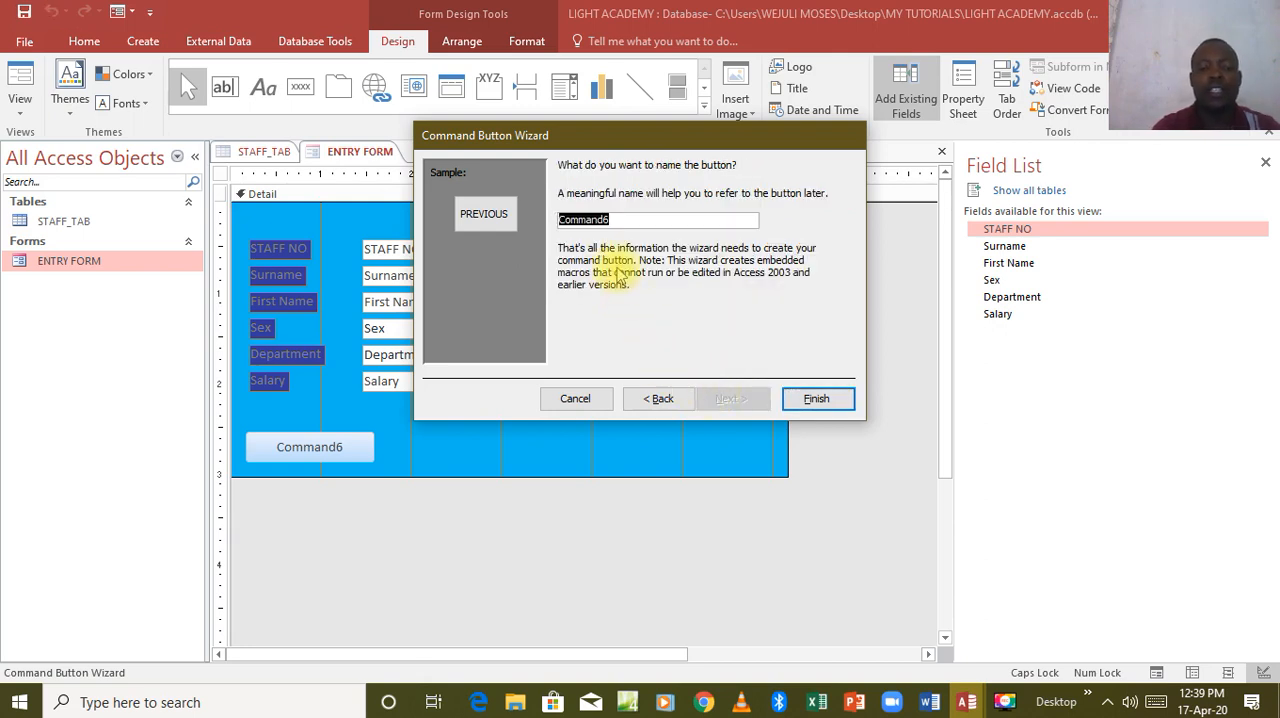
type("PREVIOUS")
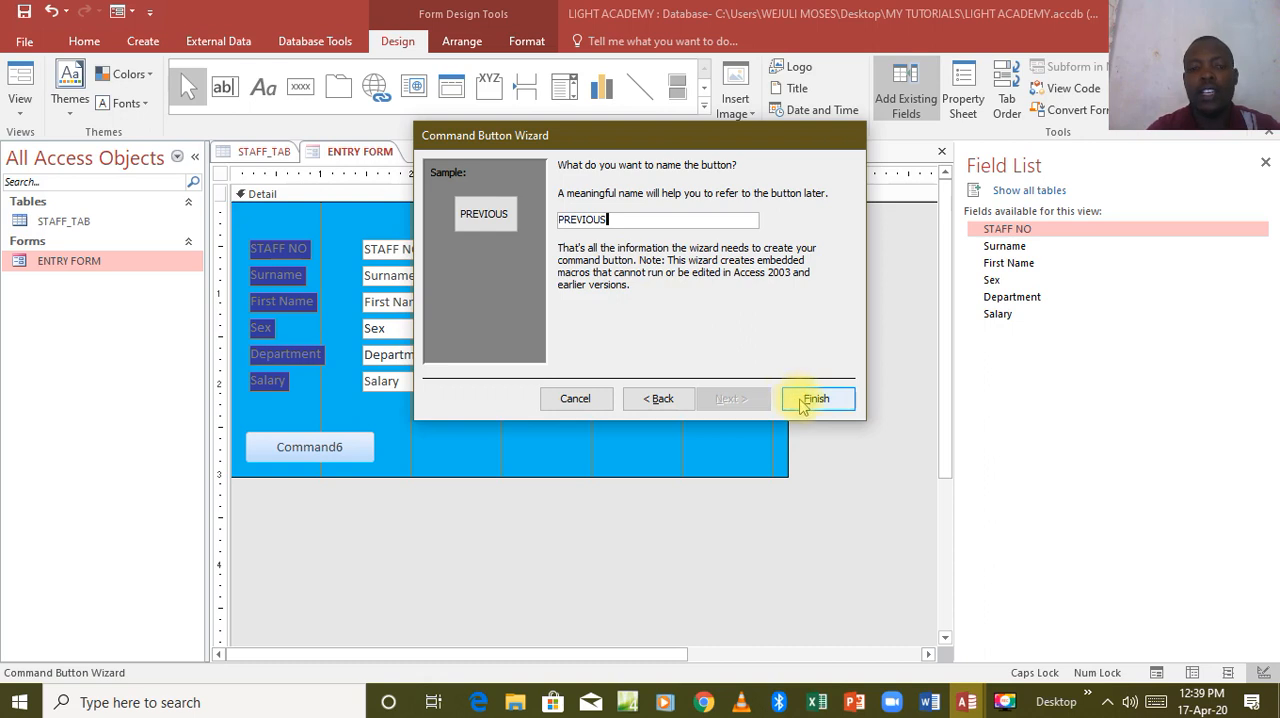
left_click(808, 399)
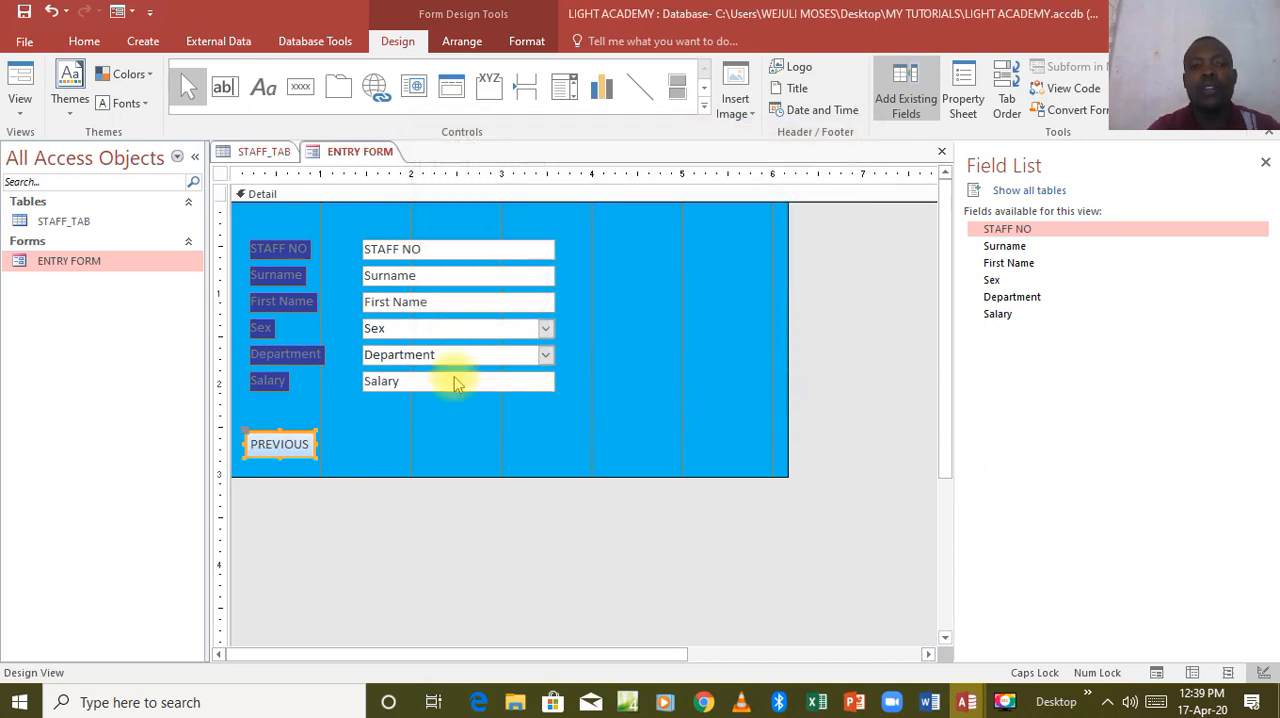
Draw a second command button beside PREVIOUS and assign it the Record Navigation action Go To Next Record.
left_click(300, 86)
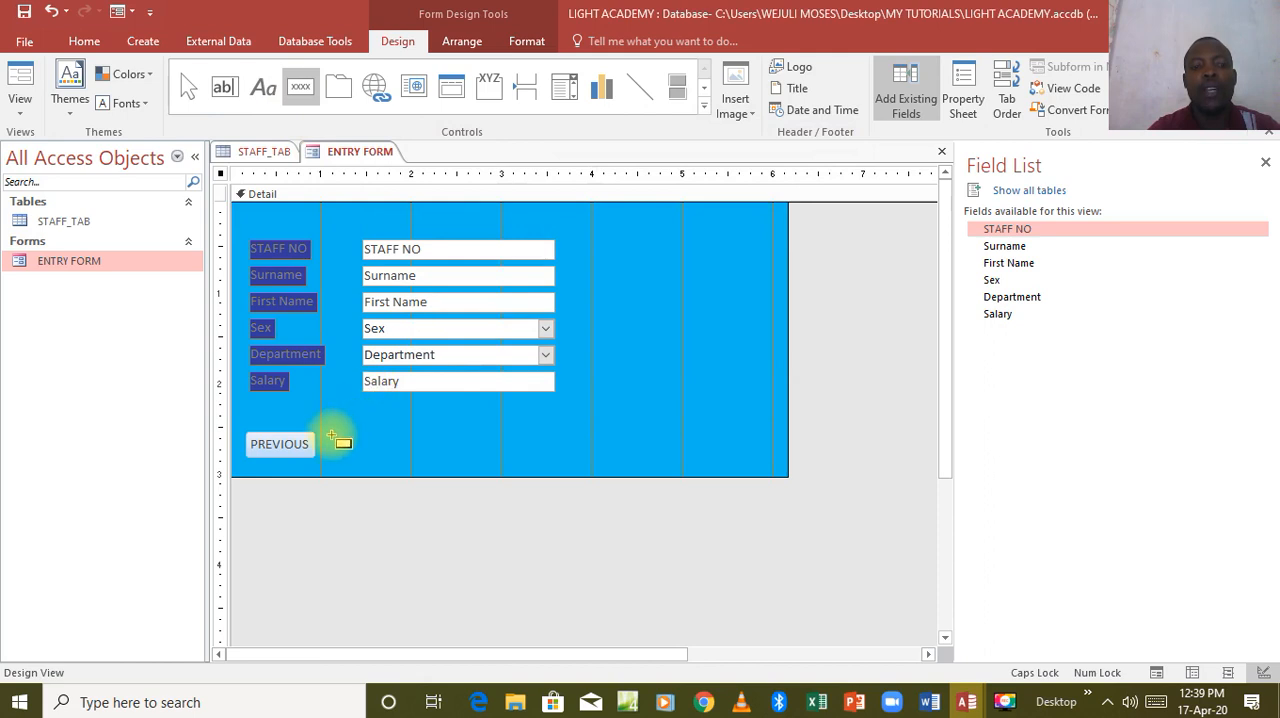
left_click_drag(329, 435, 401, 457)
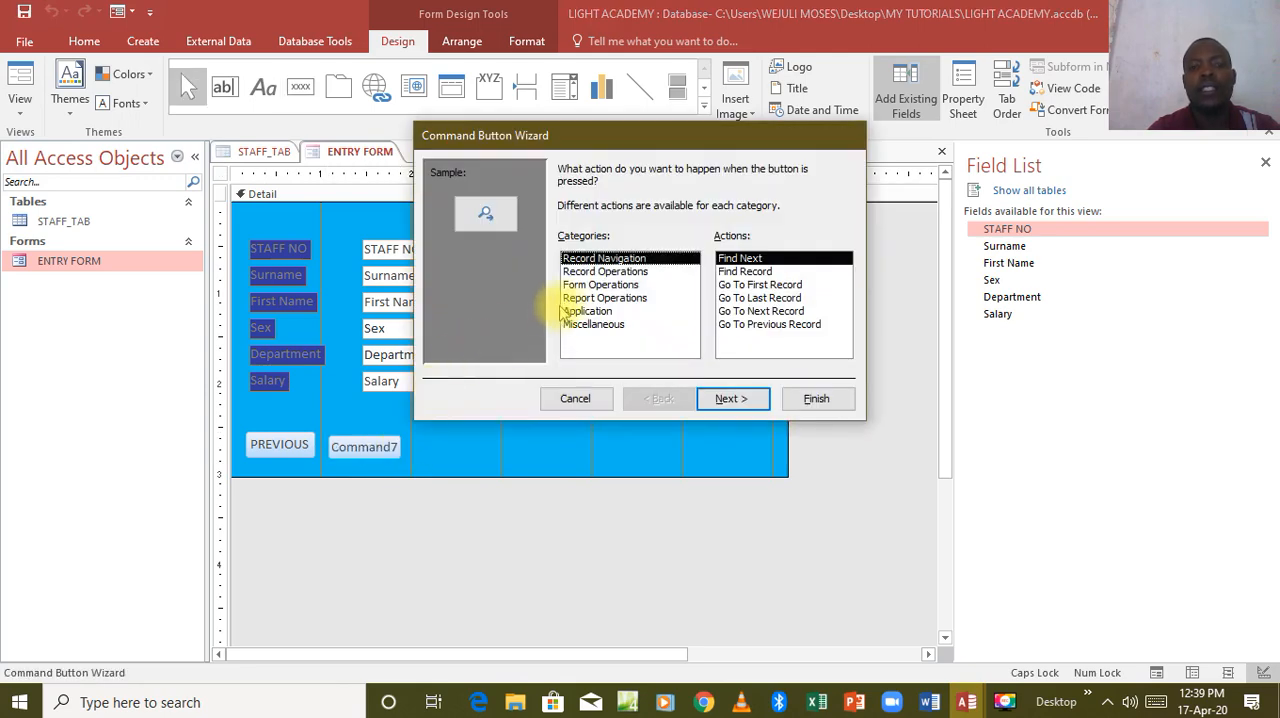
left_click(598, 271)
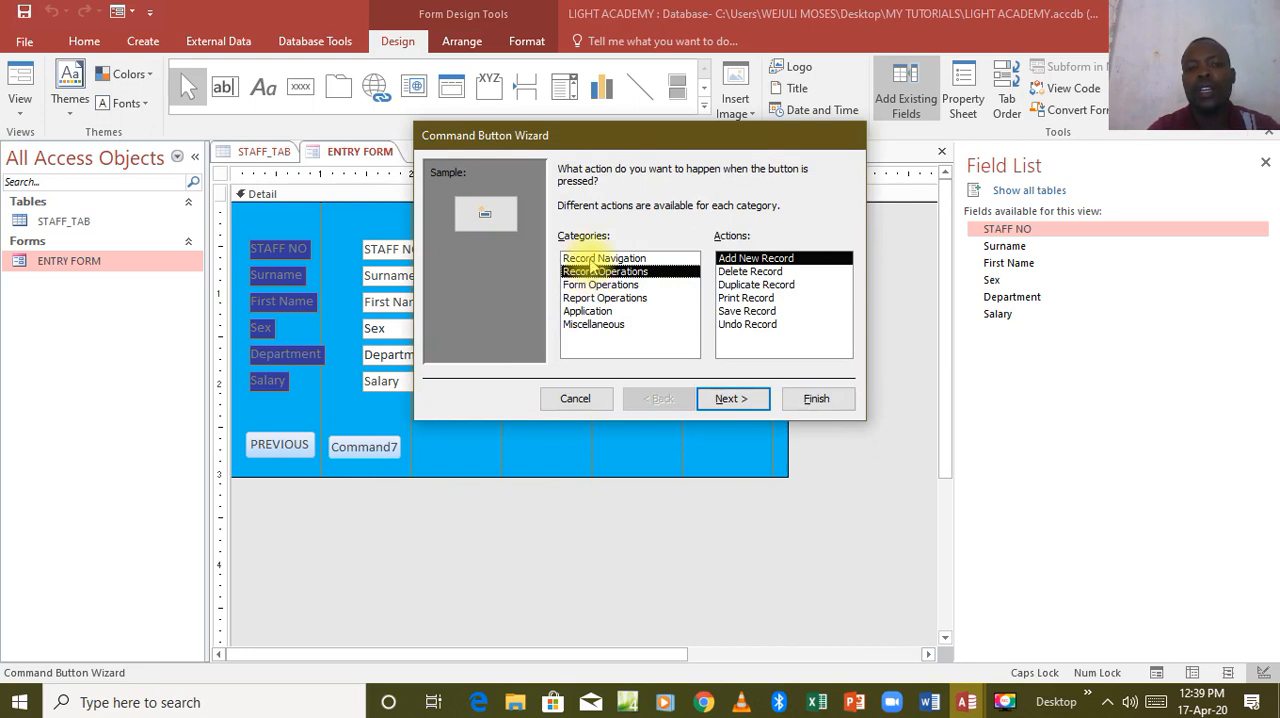
left_click(596, 259)
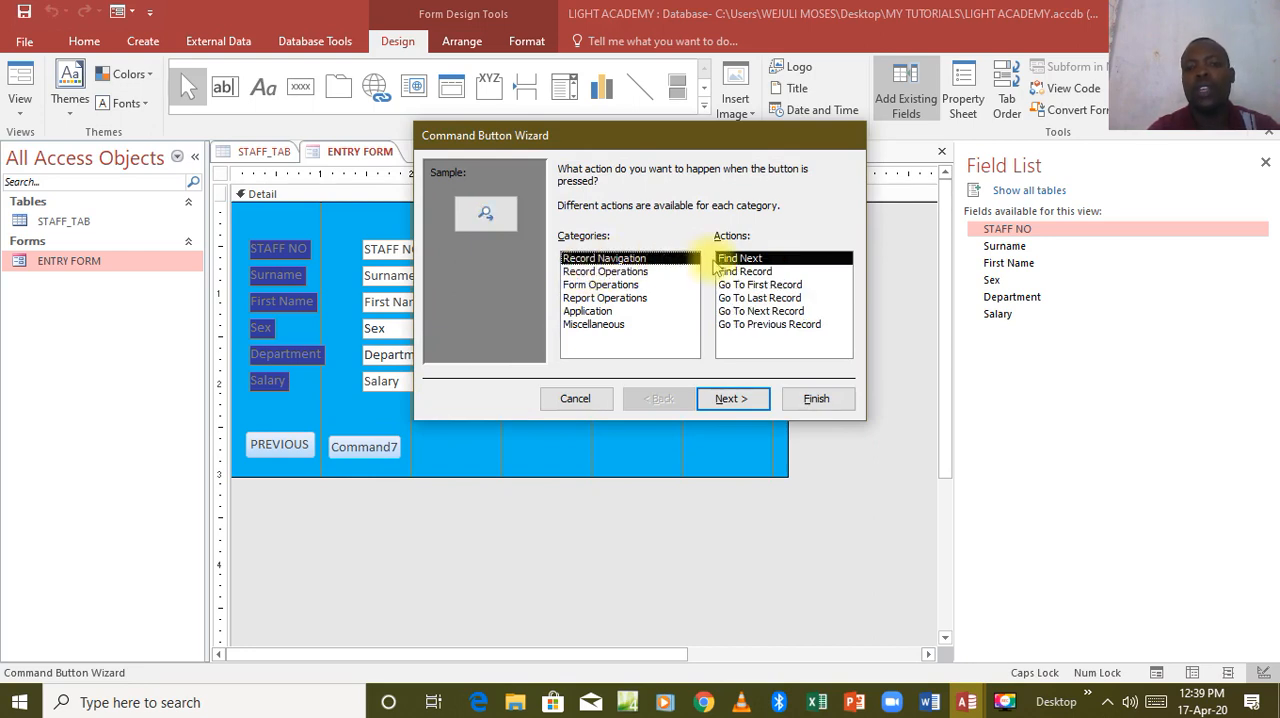
left_click(752, 311)
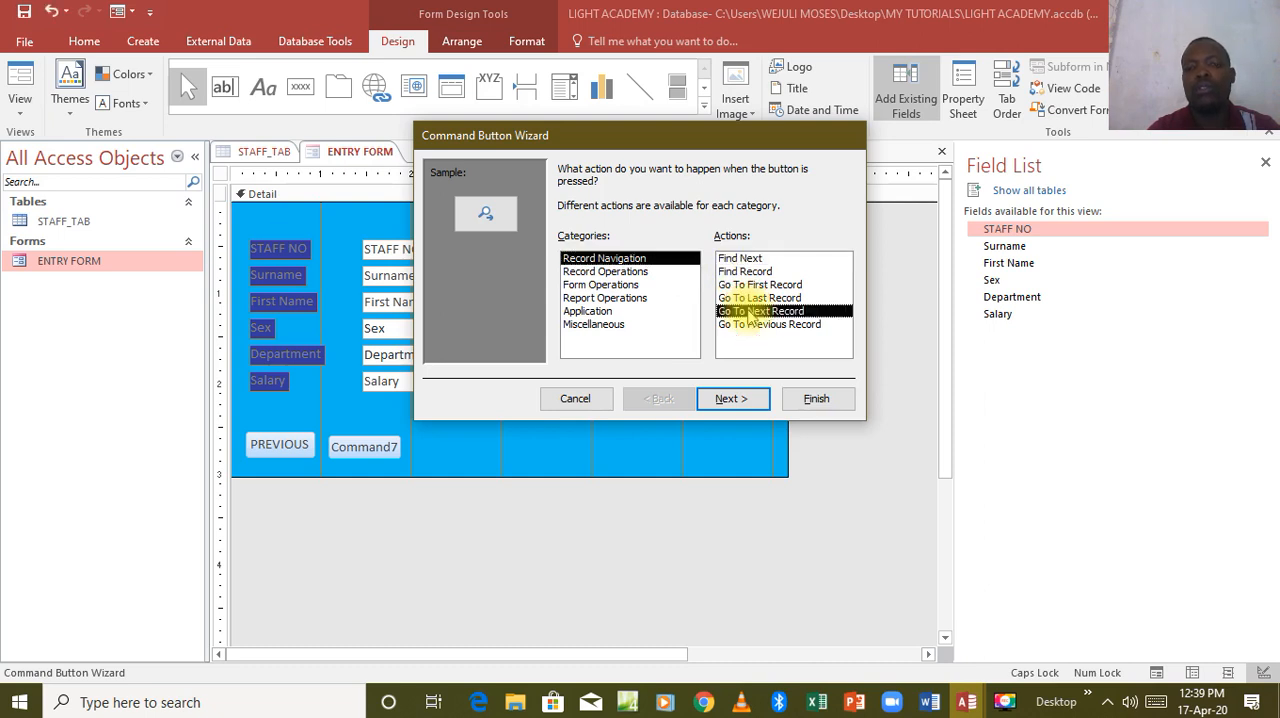
left_click(731, 399)
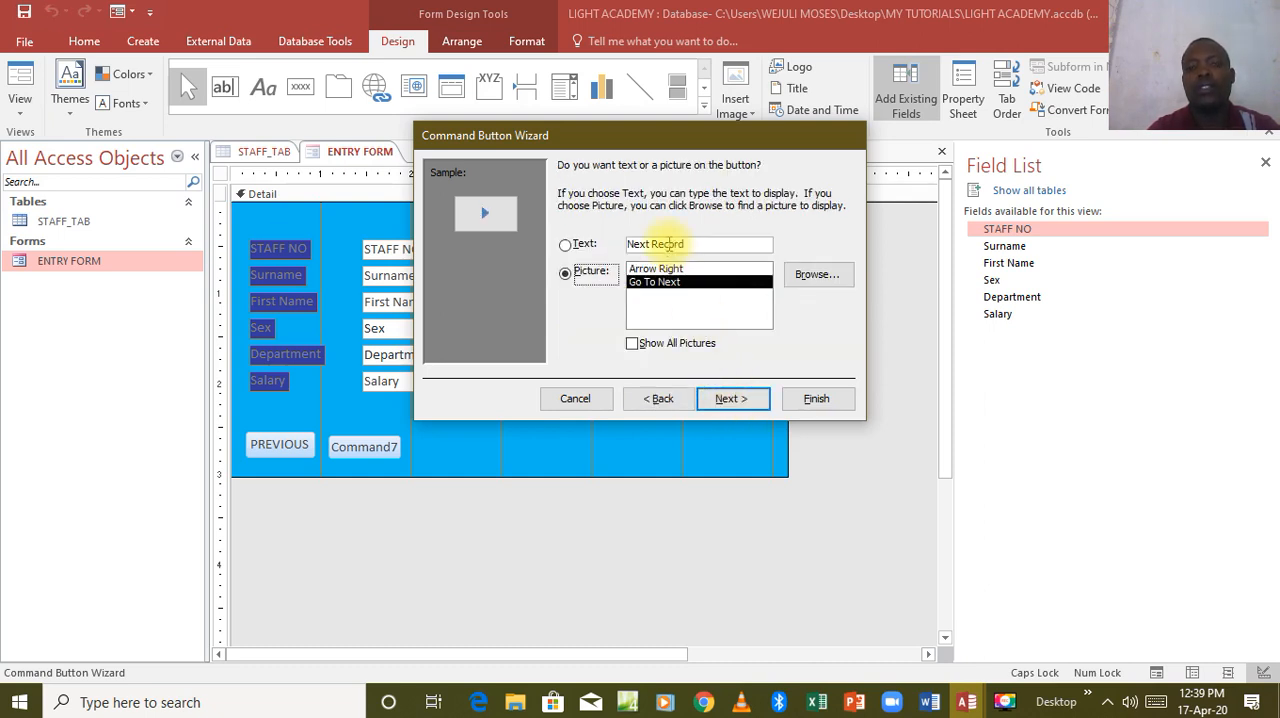
Give the second button the text NEXT instead of a picture, enter a matching name and finish the wizard.
left_click(574, 244)
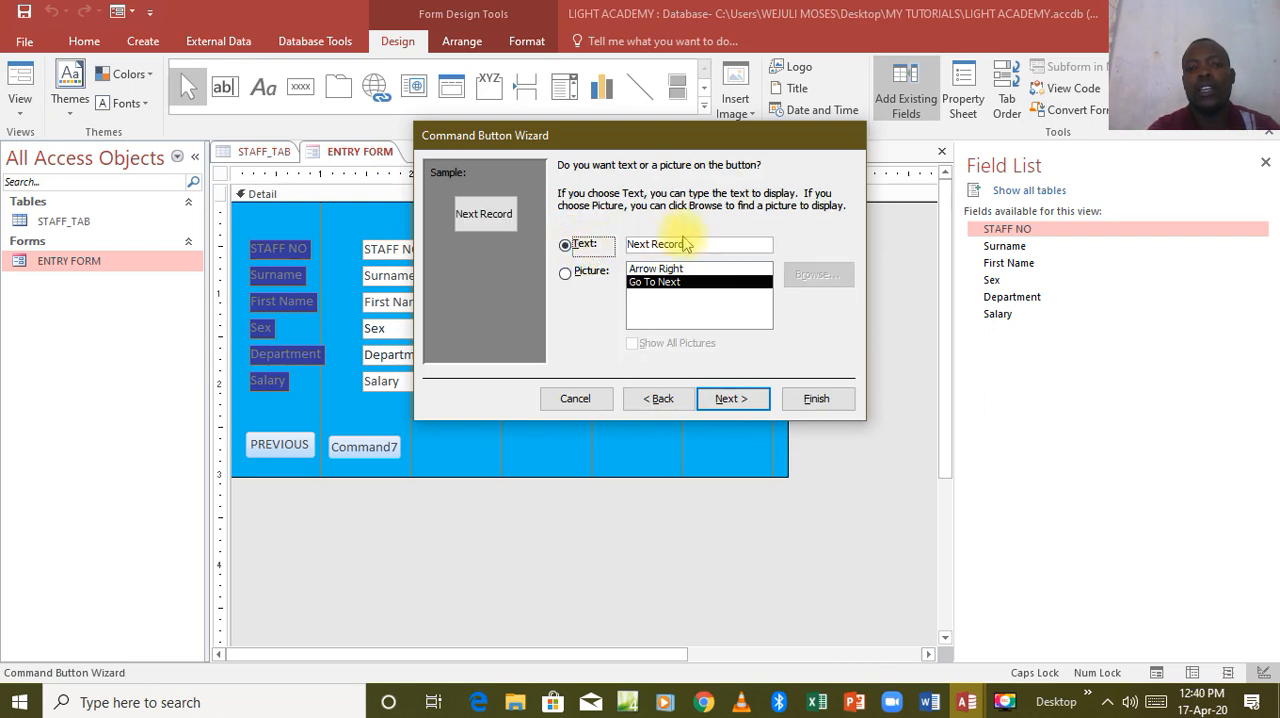
left_click_drag(688, 241, 630, 243)
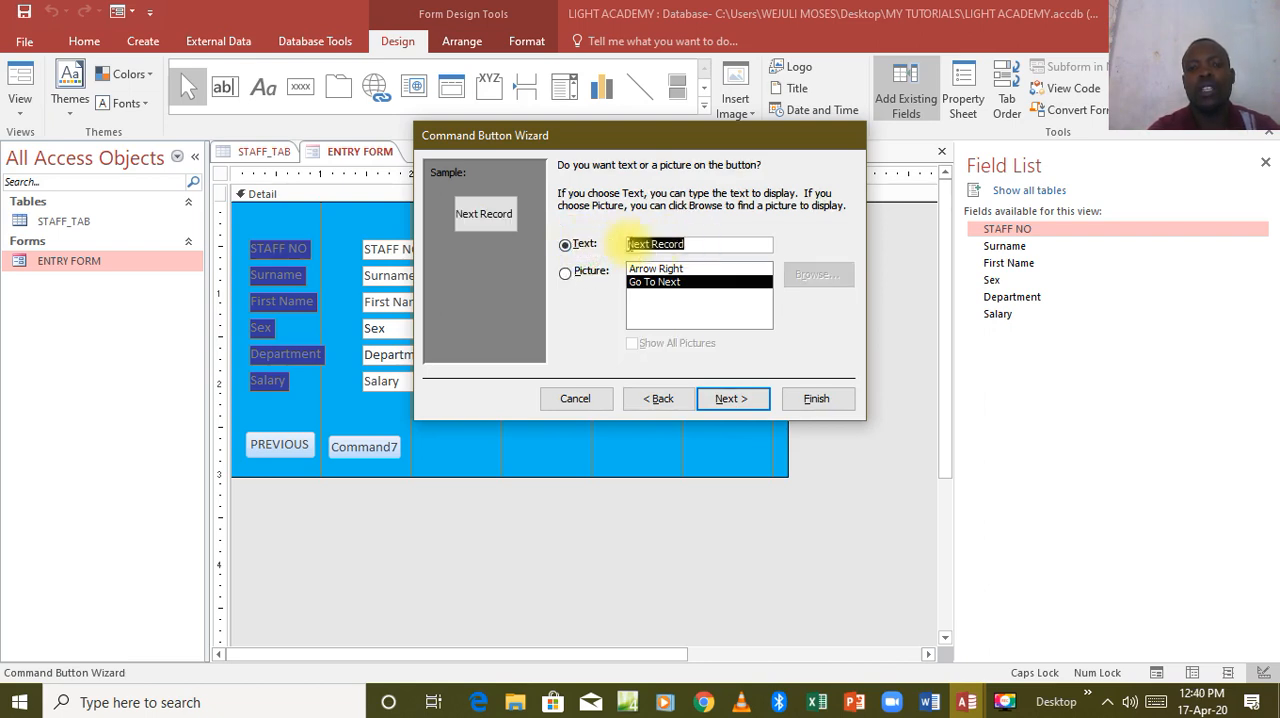
type("NEXT")
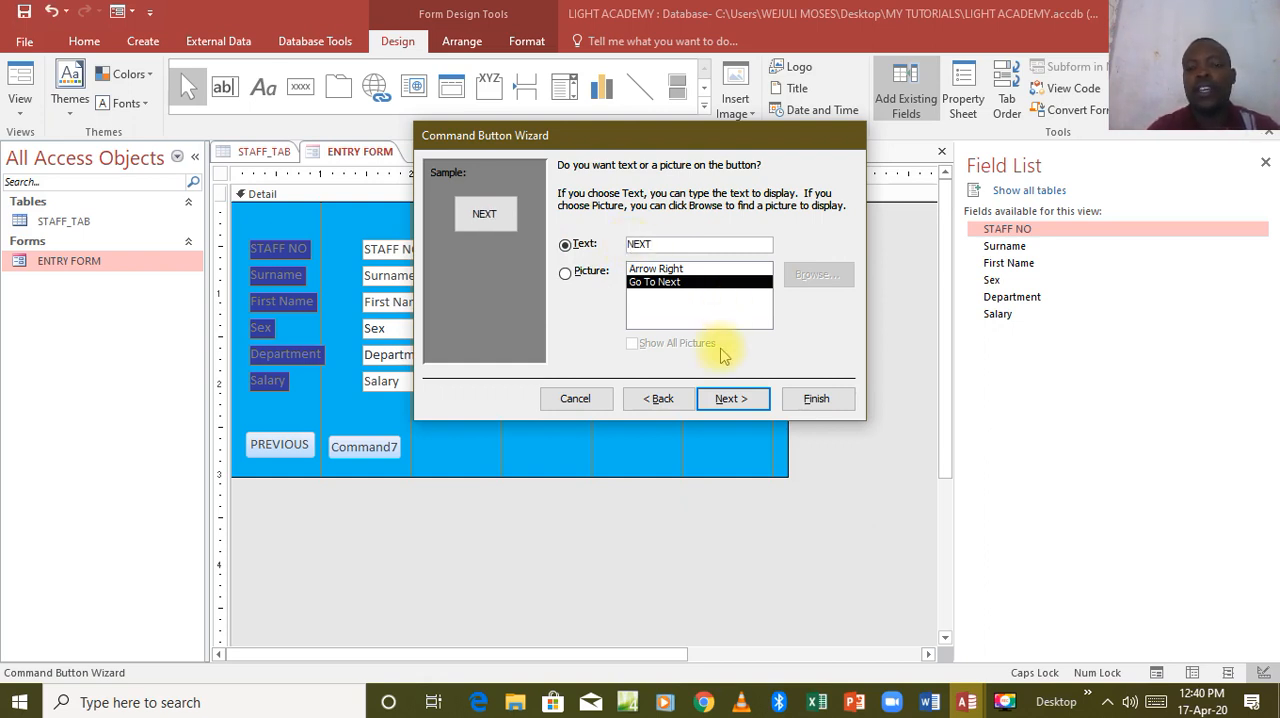
left_click(731, 400)
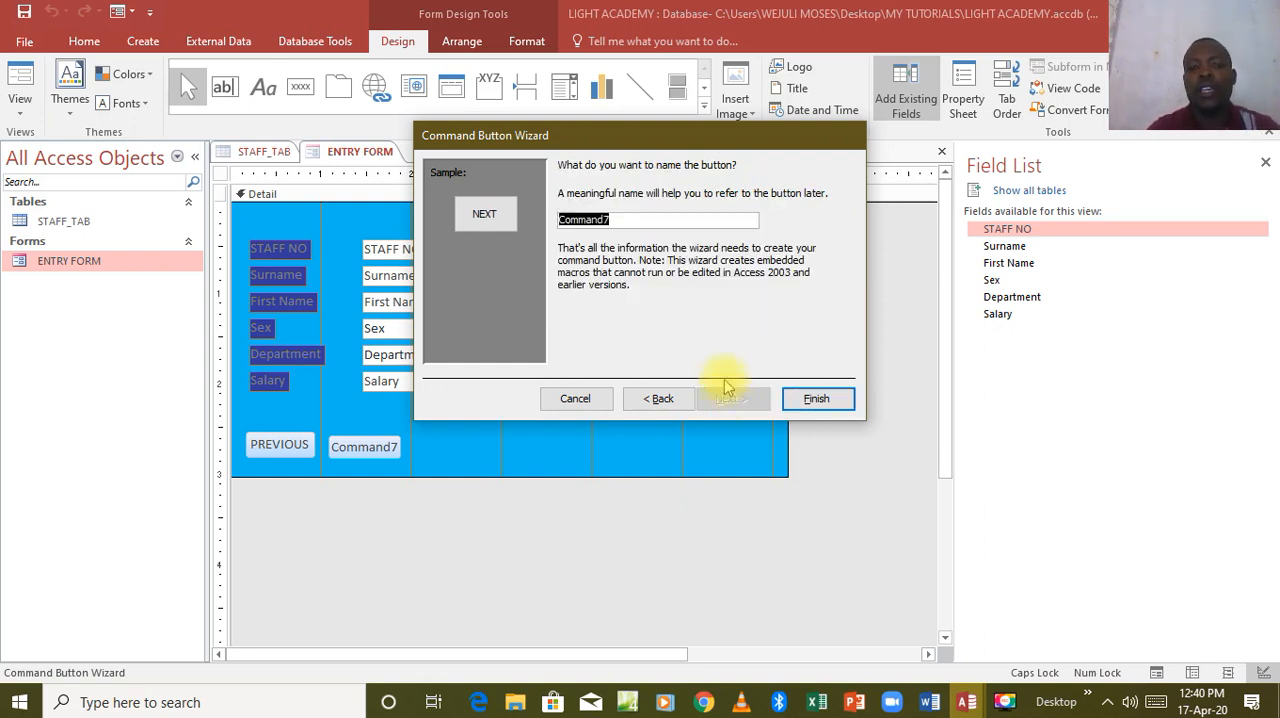
type("NEXT")
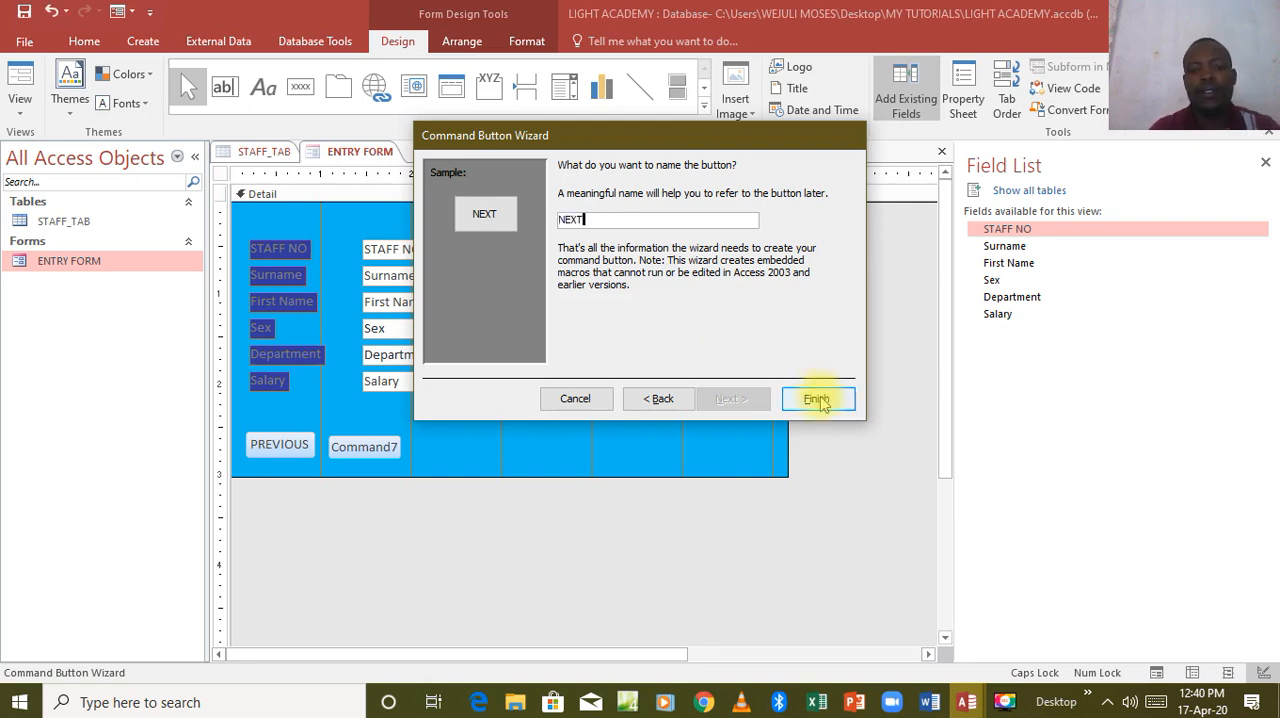
left_click(818, 400)
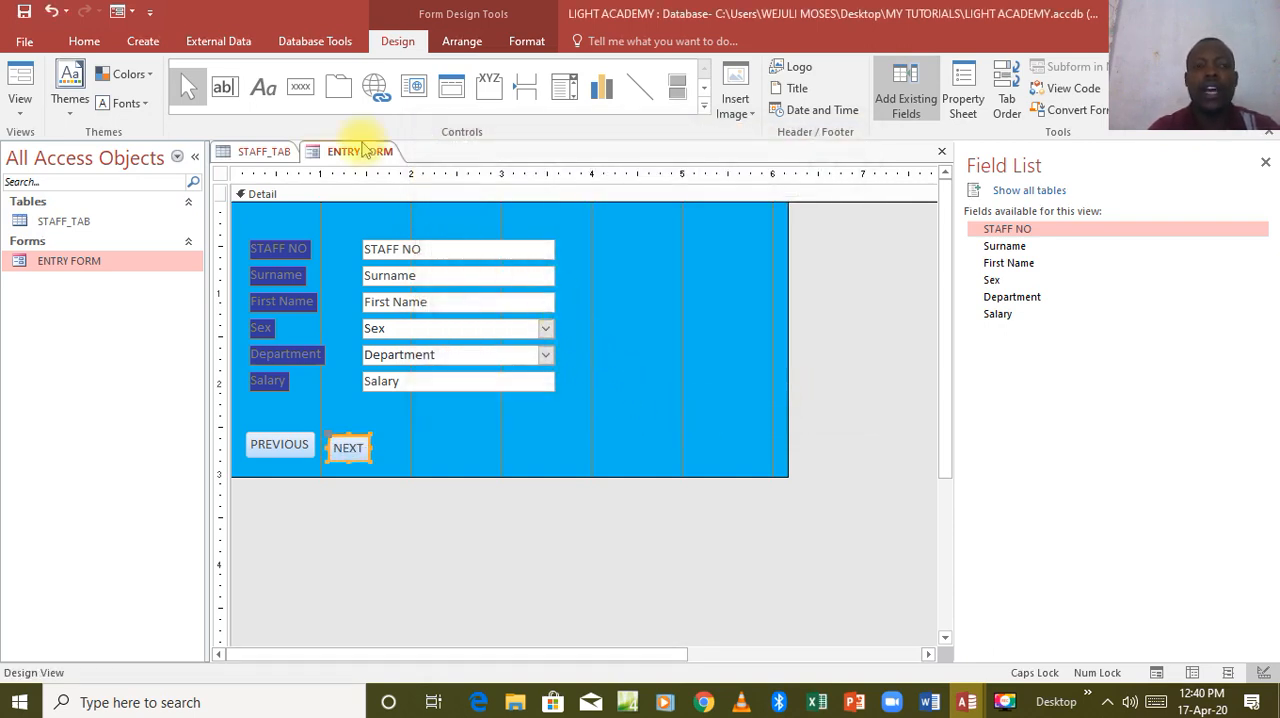
Draw a third command button beside NEXT and assign it the Record Operations action Add New Record.
left_click(311, 93)
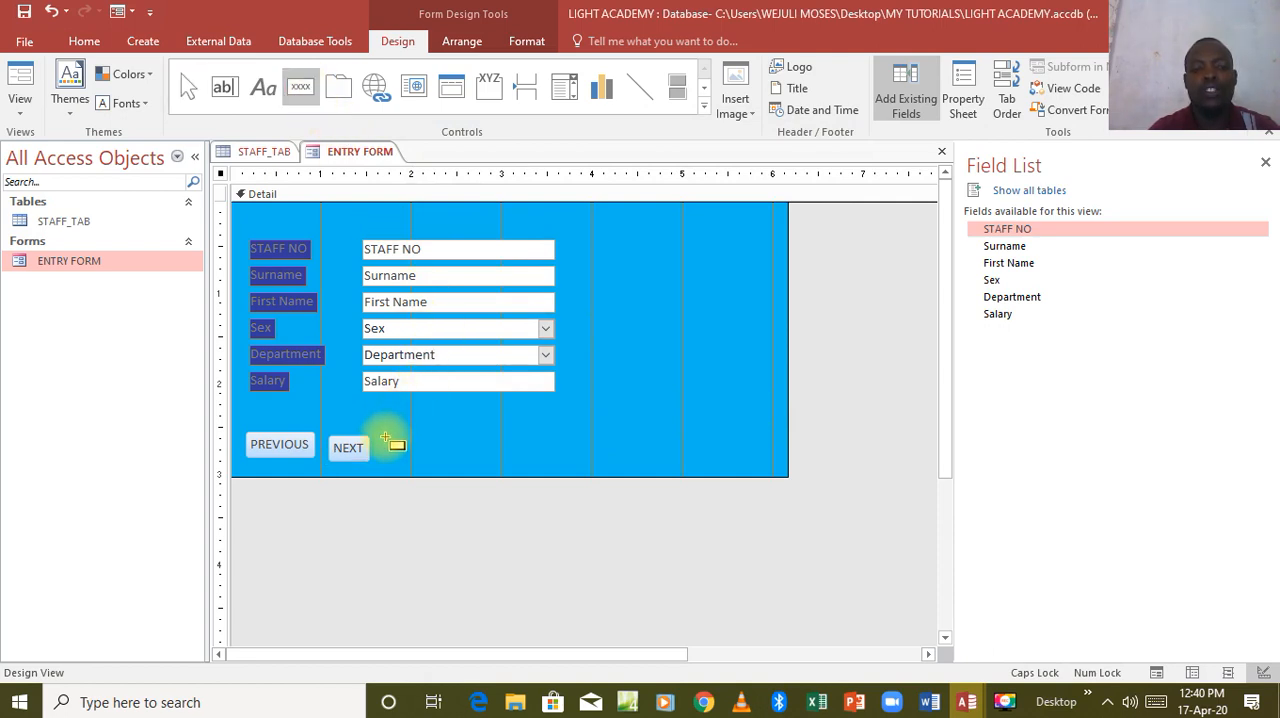
left_click_drag(385, 436, 450, 460)
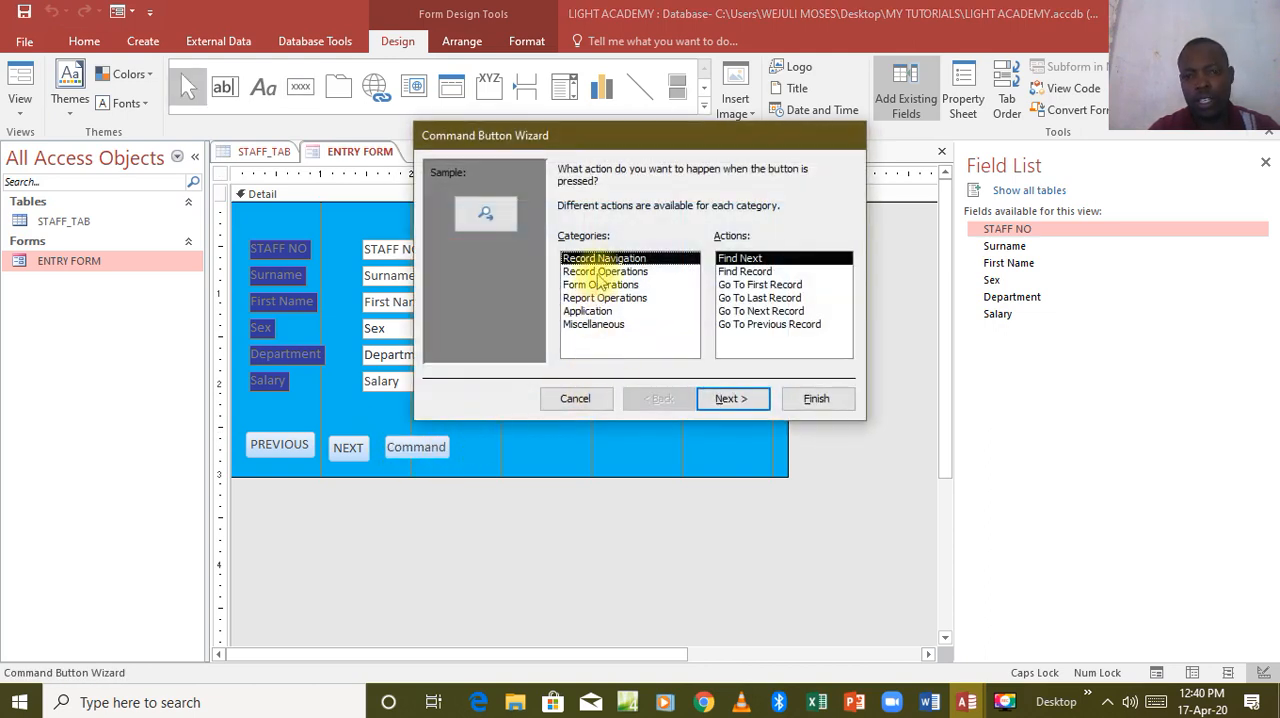
left_click(602, 272)
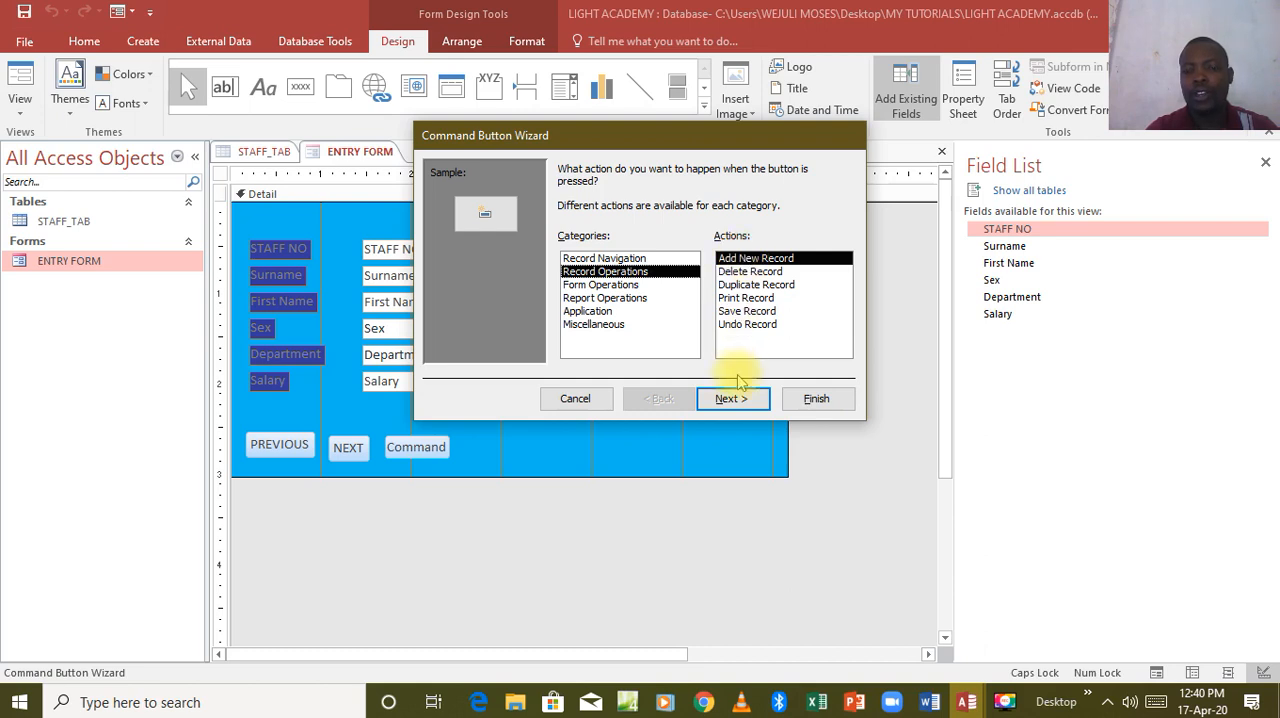
left_click(731, 399)
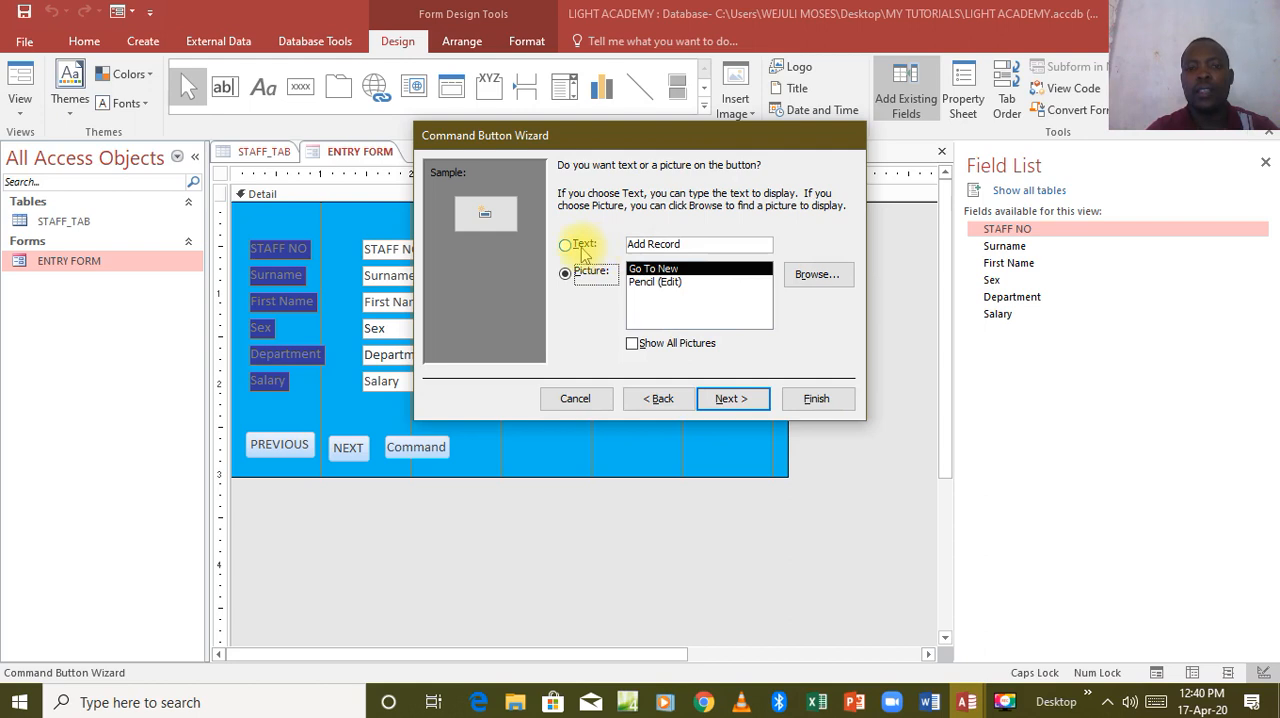
Give the third button the text NEW instead of a picture, name it NEW and finish the wizard.
left_click(572, 246)
left_click_drag(685, 248, 617, 255)
type("NEW")
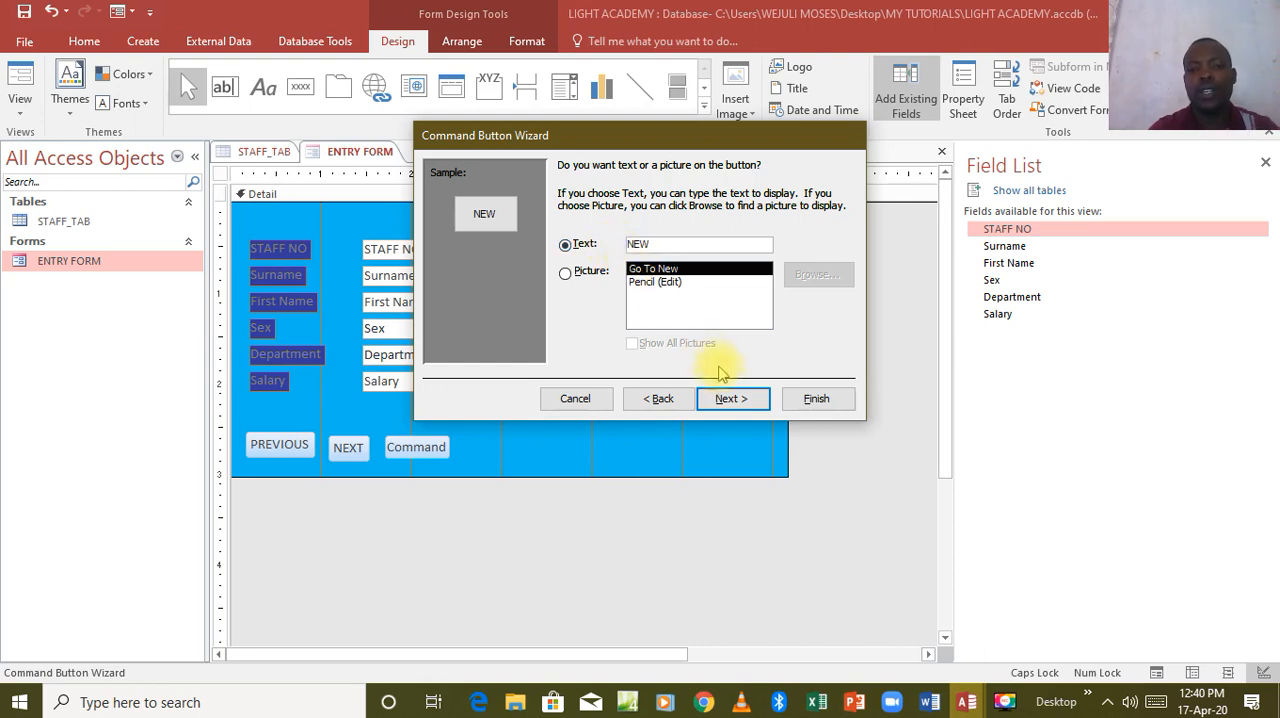
left_click(730, 398)
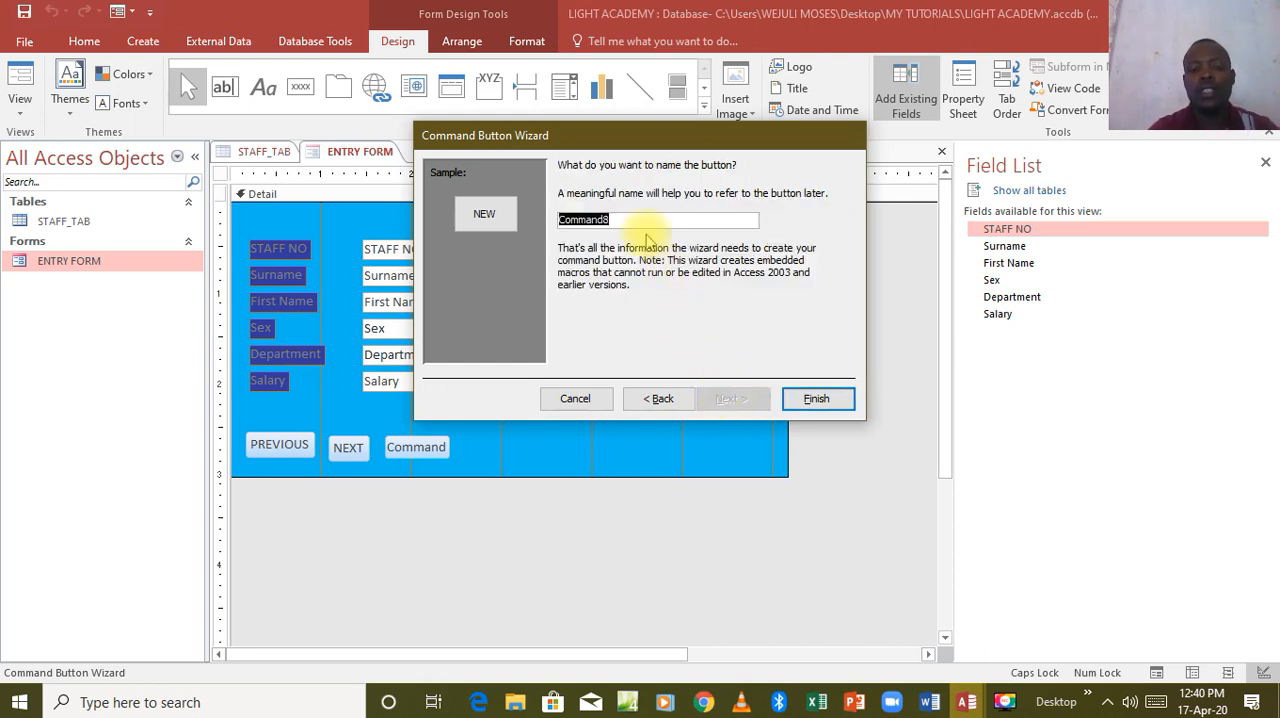
type("NEW")
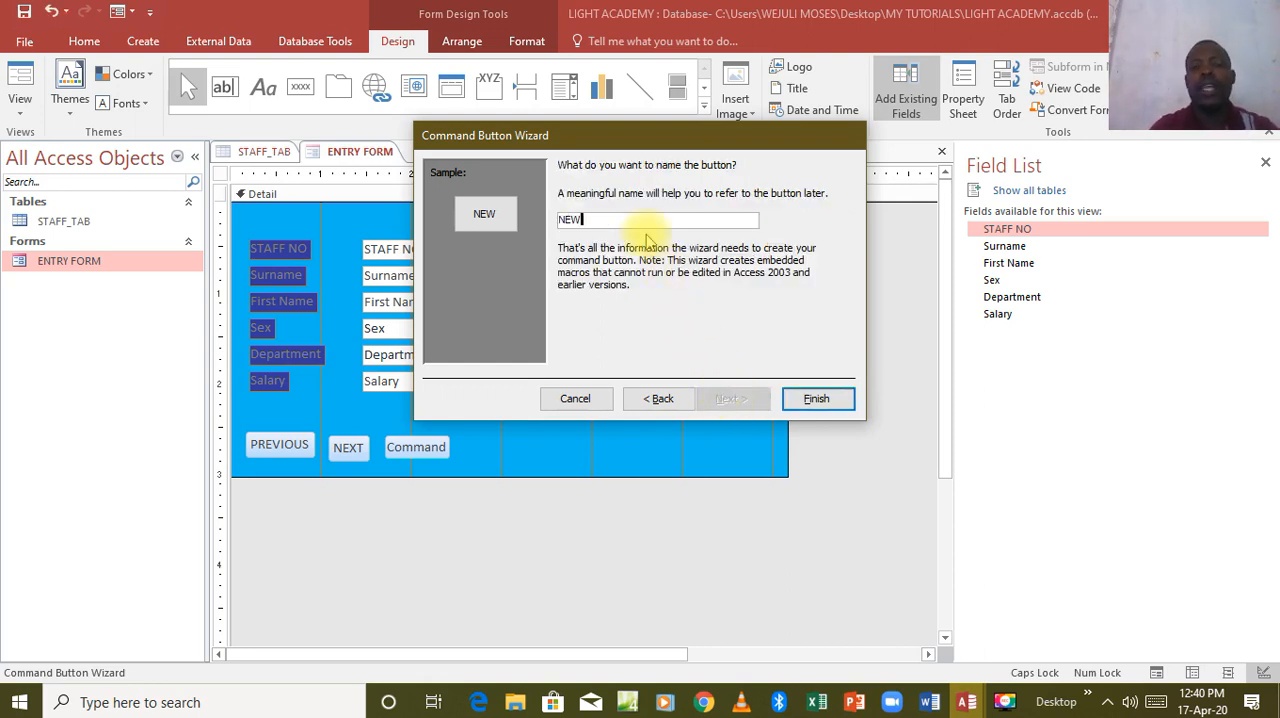
left_click(815, 399)
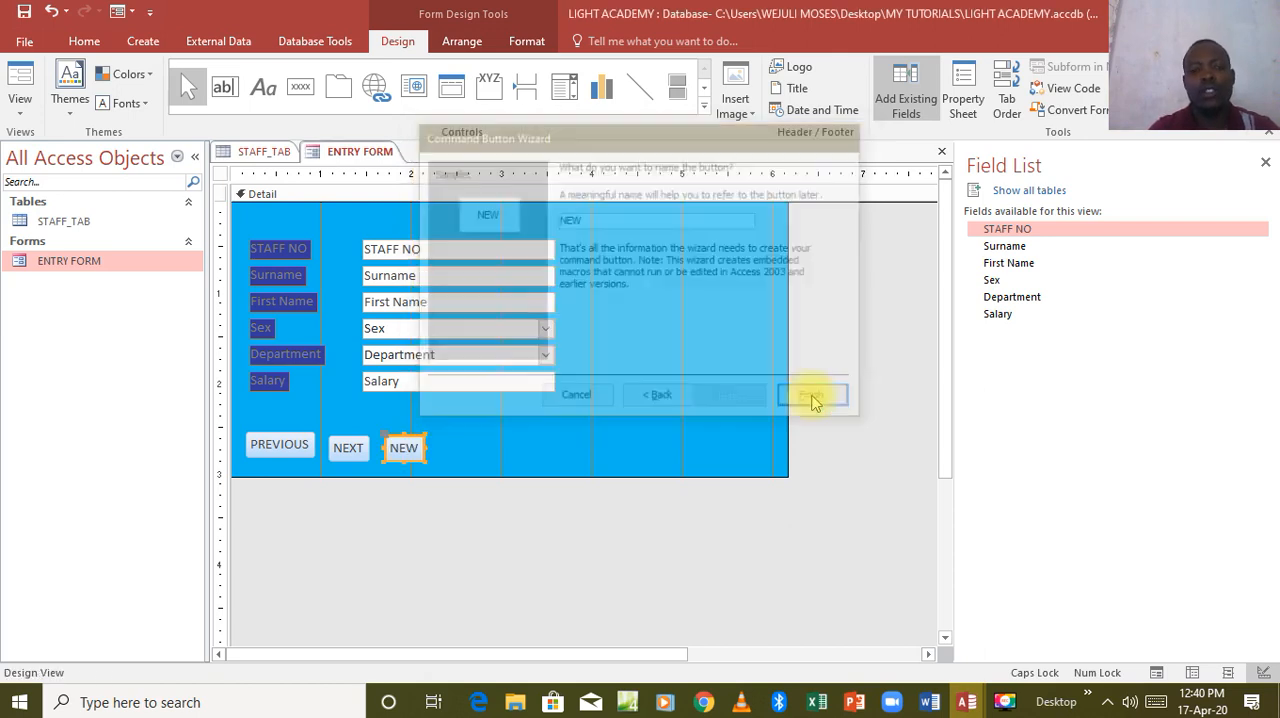
Draw a fourth command button beside NEW and assign it the Form Operations action Close Form.
left_click(300, 86)
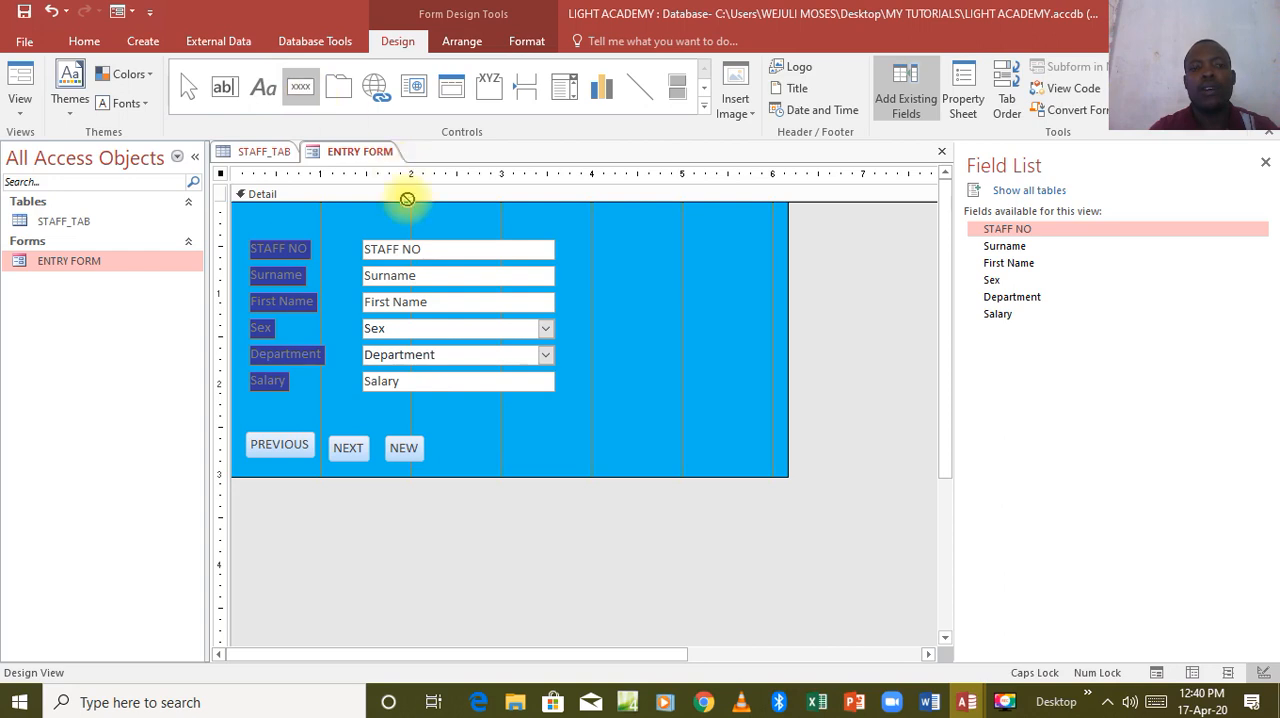
left_click_drag(449, 438, 511, 457)
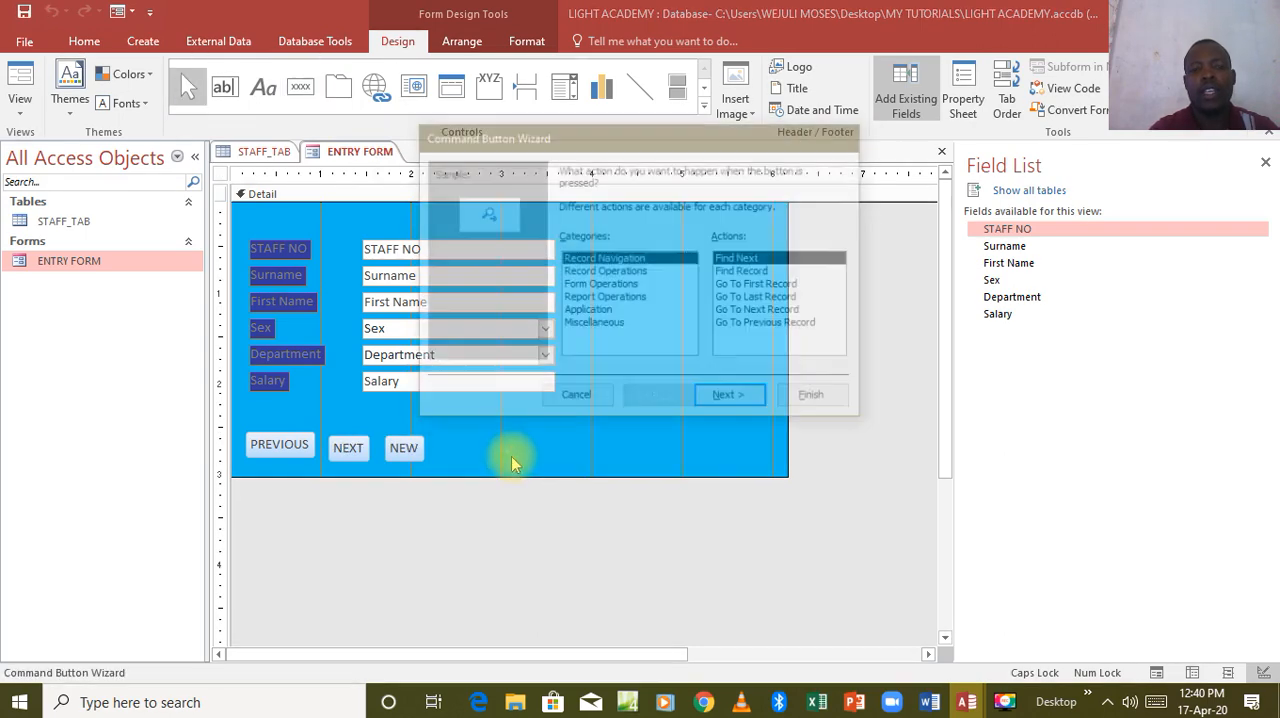
left_click(596, 285)
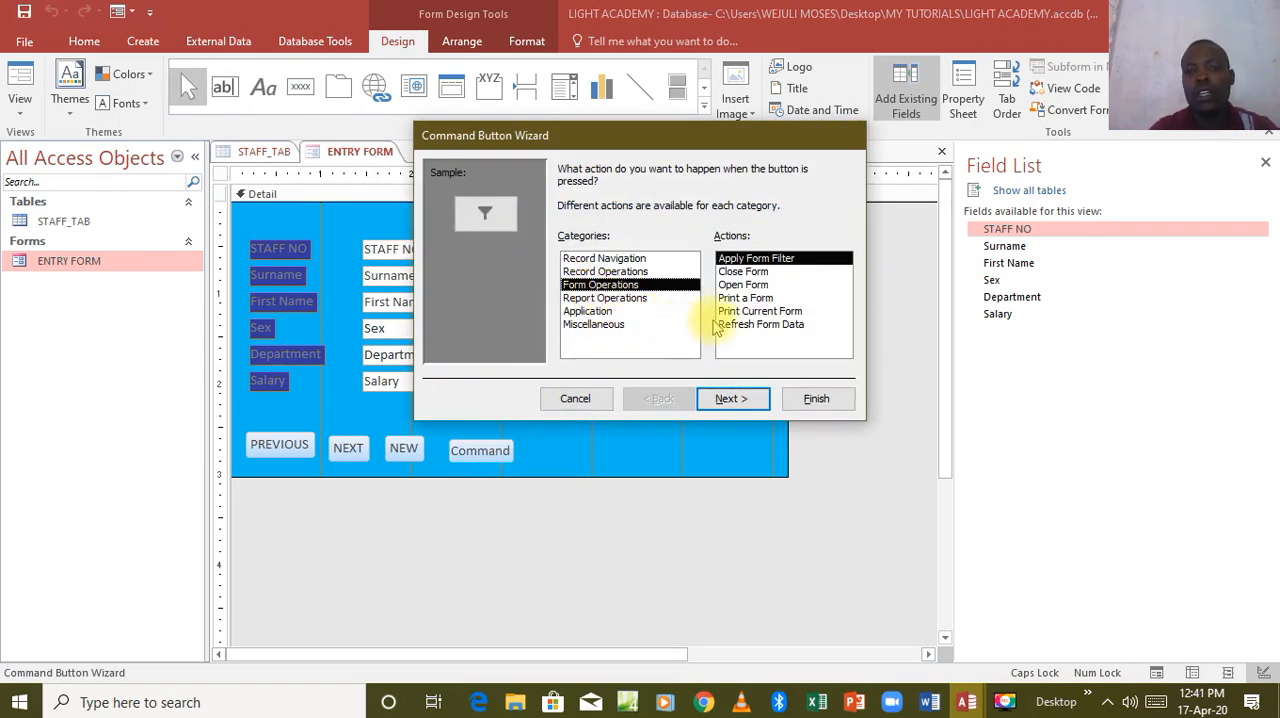
left_click(742, 272)
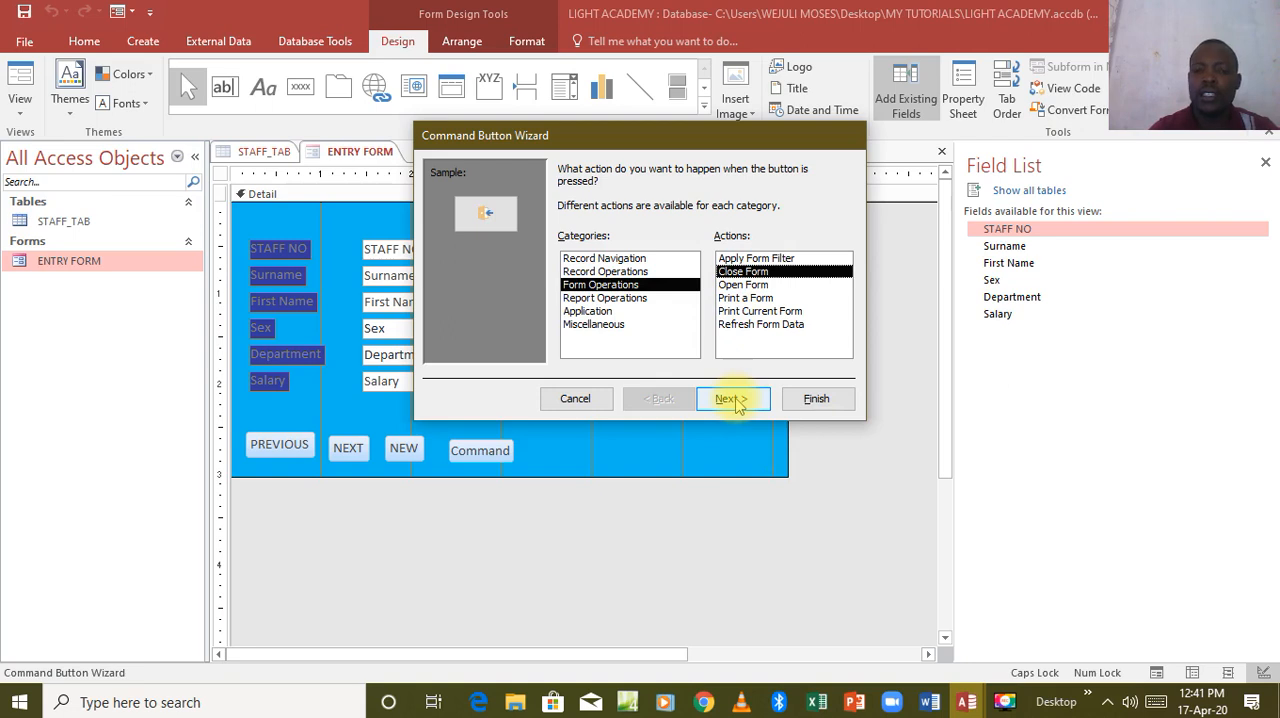
left_click(731, 399)
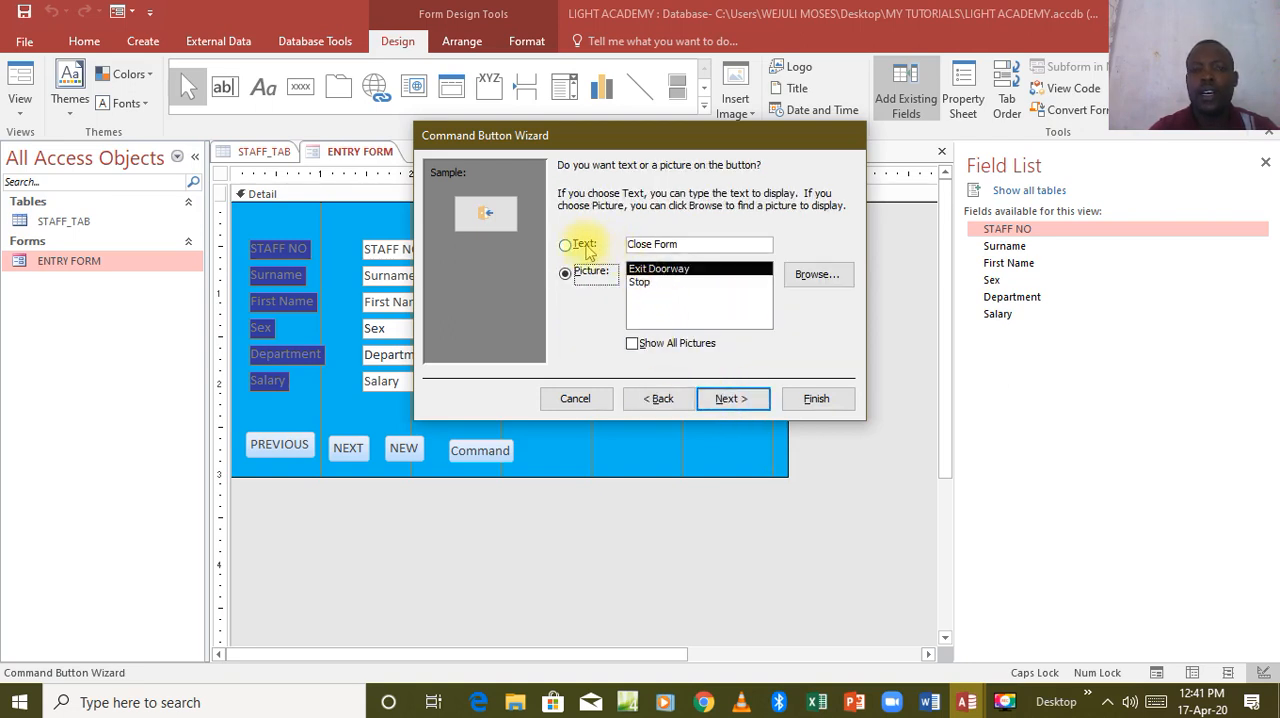
Give the fourth button the text CLOSE and the name CLOSE, finish the wizard, and nudge the button level with NEW.
left_click(579, 246)
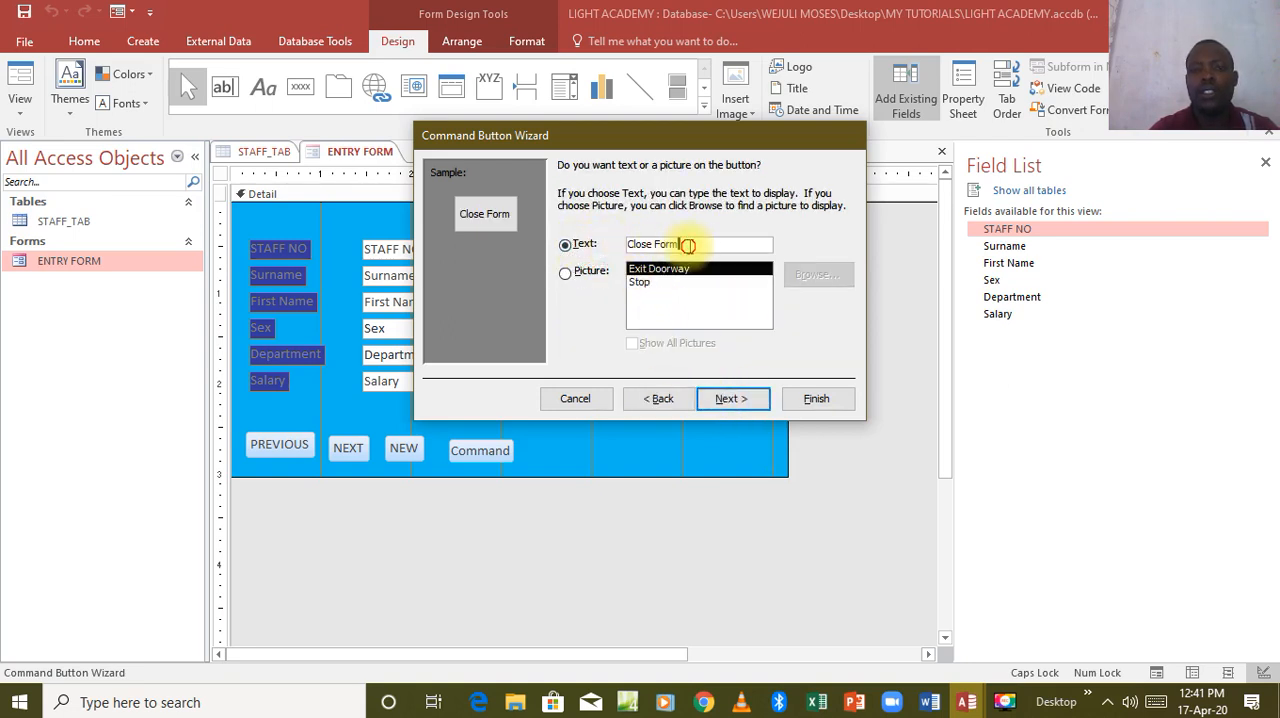
key("BackSpace")
key("BackSpace")
key("BackSpace")
key("BackSpace")
key("BackSpace")
key("BackSpace")
key("BackSpace")
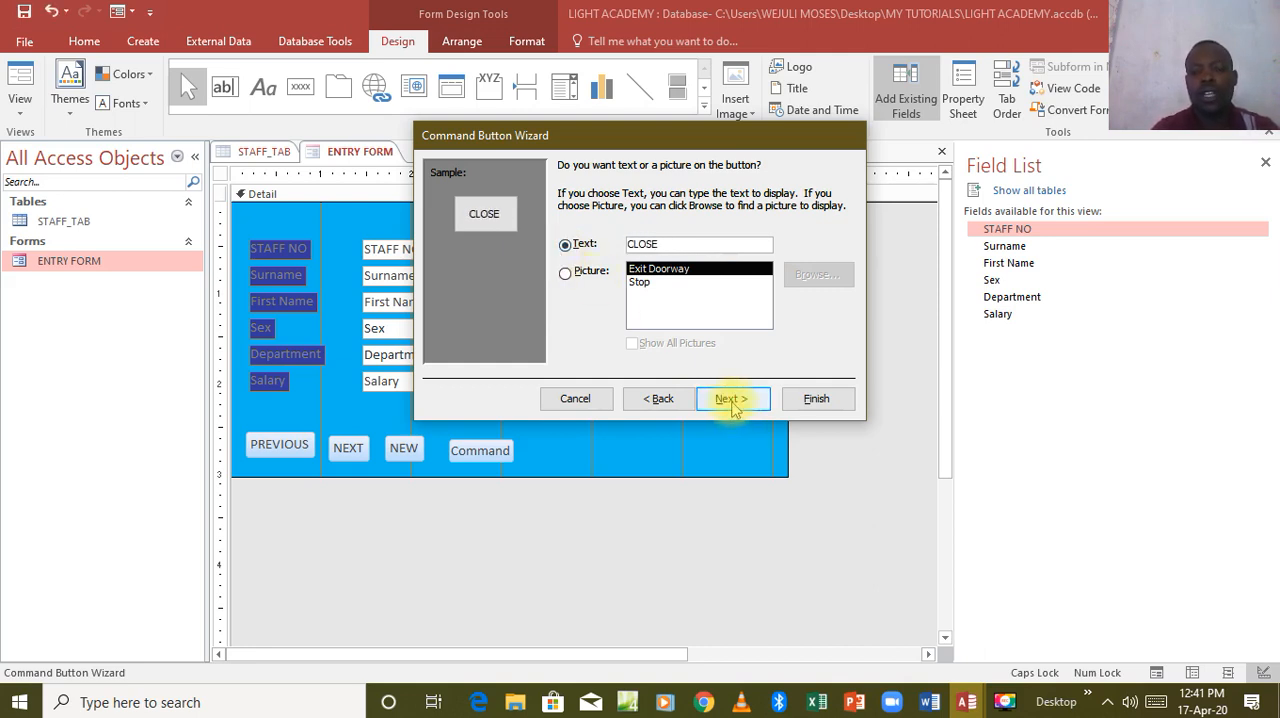
left_click(731, 399)
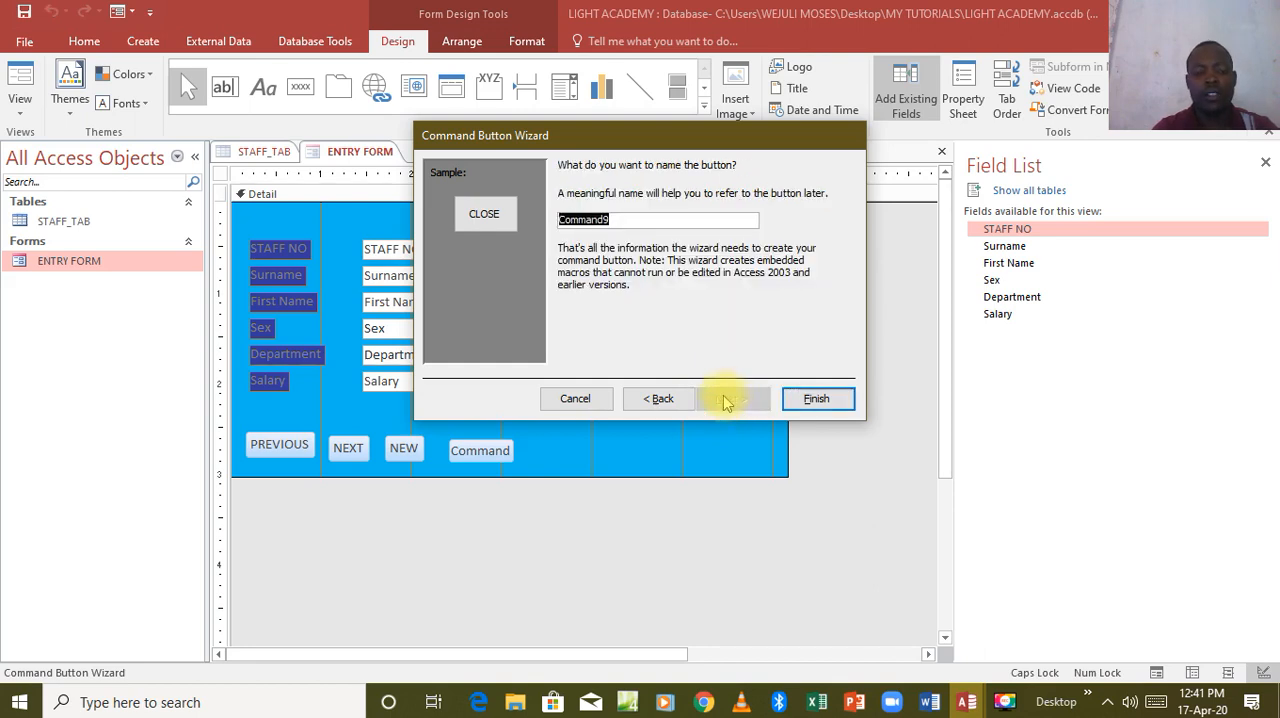
type("CLOSE")
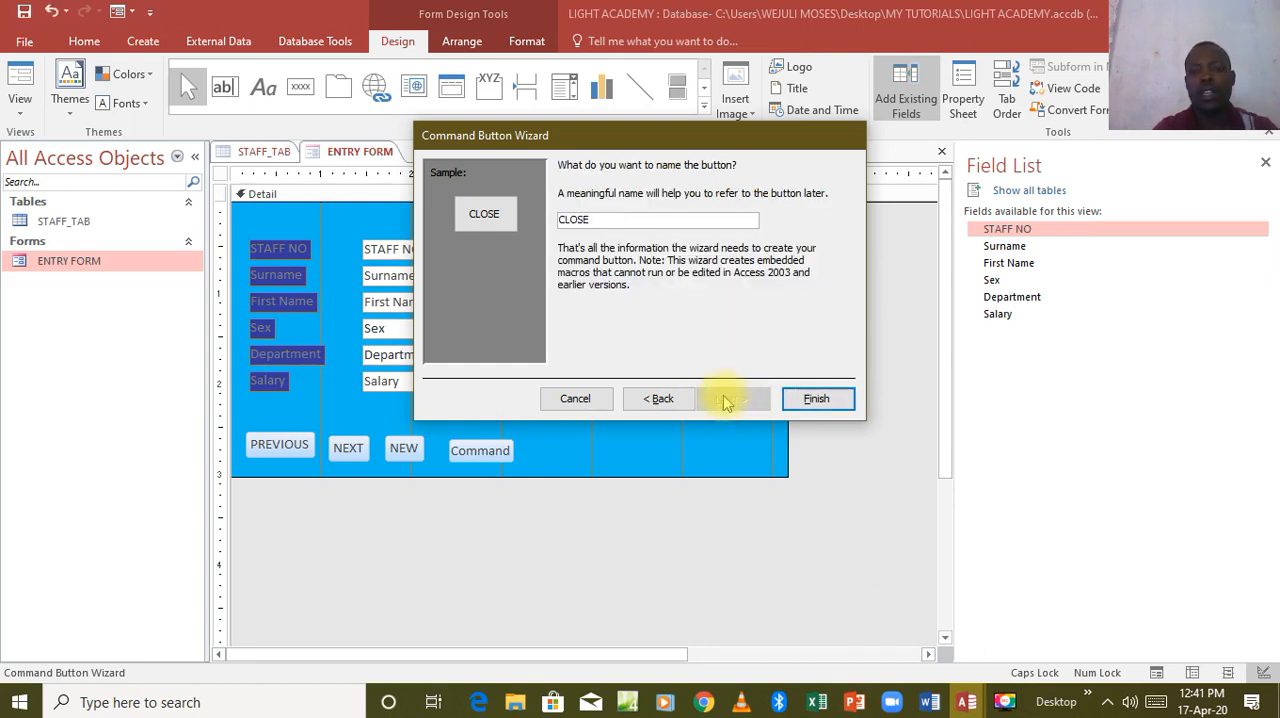
left_click(810, 398)
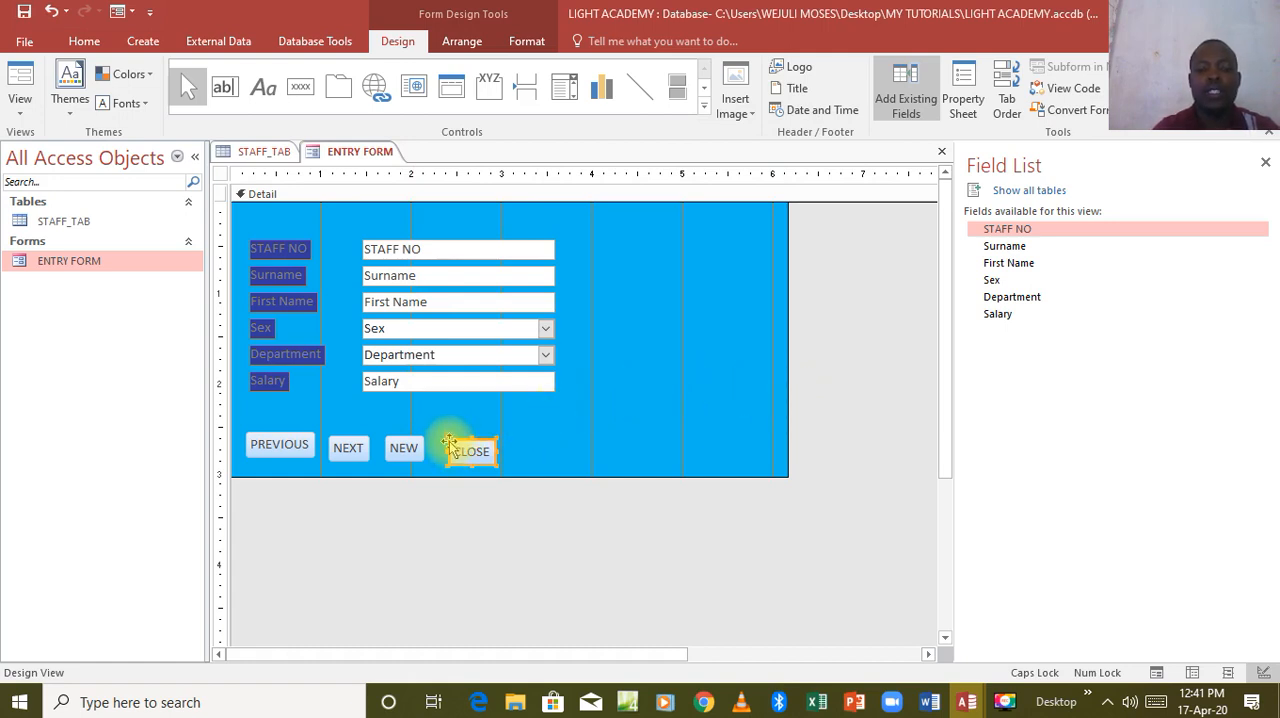
left_click_drag(449, 443, 449, 440)
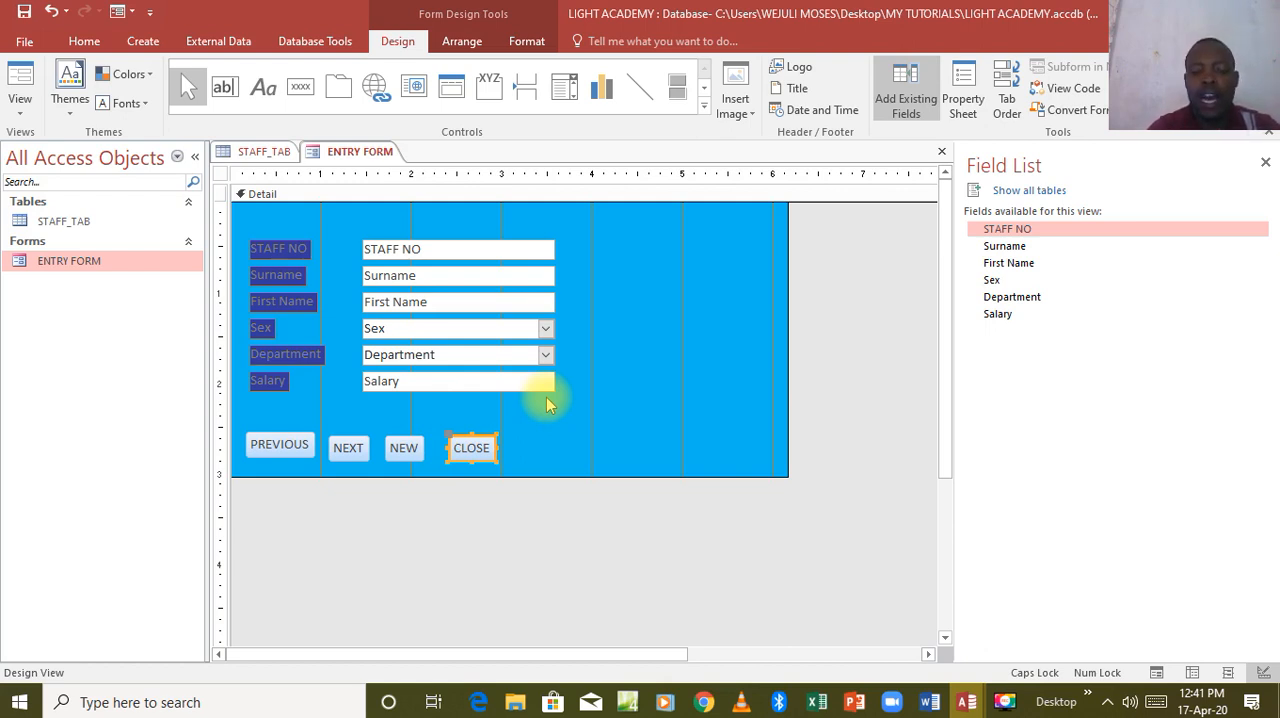
Show the properties of the whole form and set its Pop Up property to Yes.
left_click(956, 105)
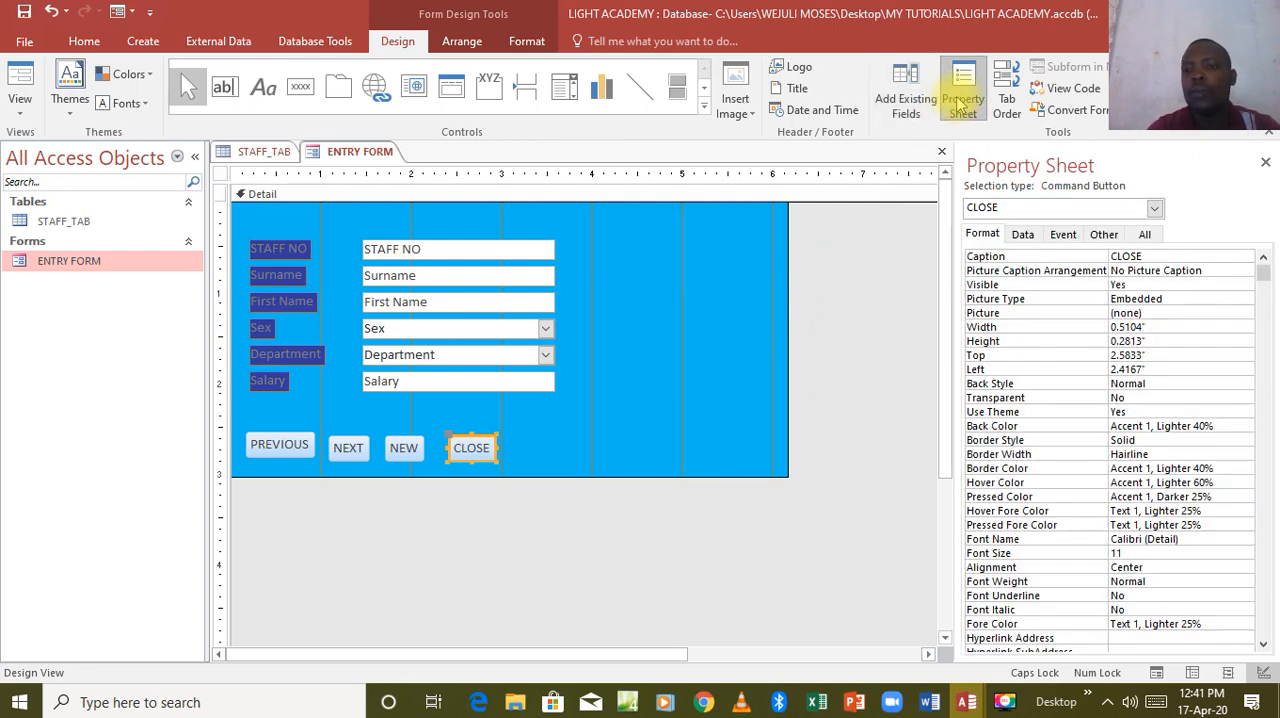
left_click(658, 322)
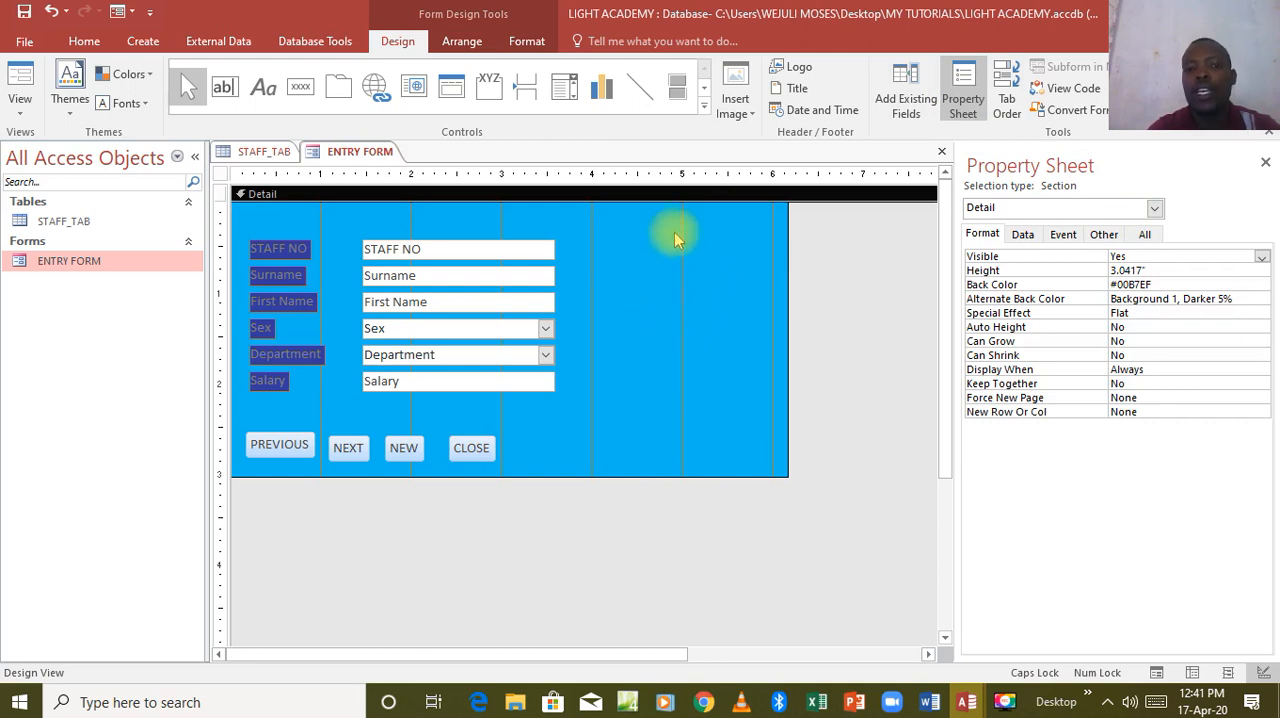
left_click(468, 450)
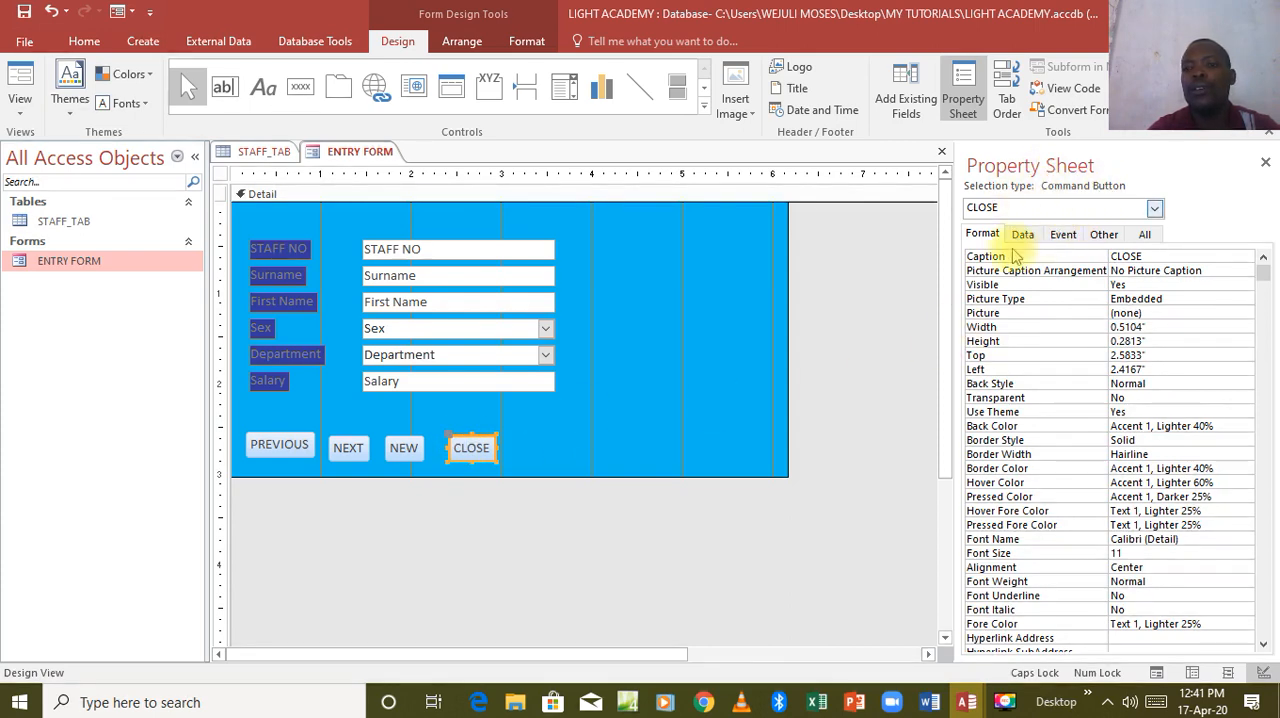
left_click(623, 430)
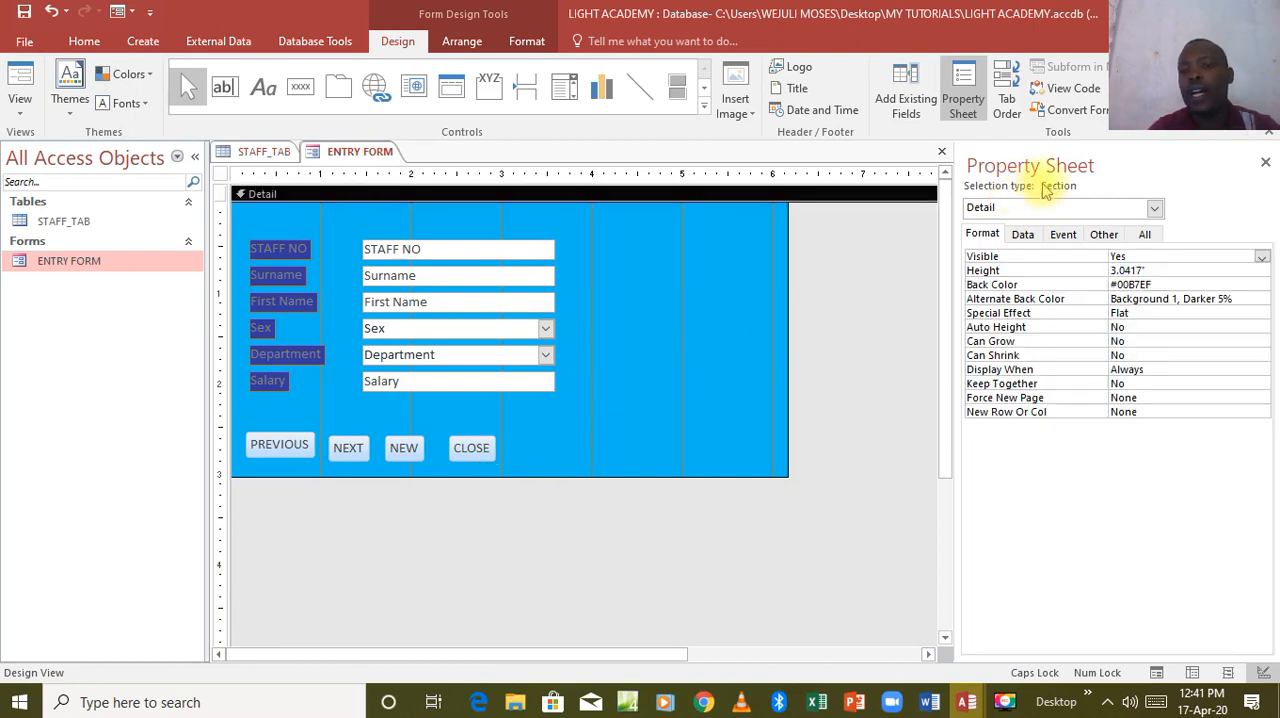
left_click(1146, 235)
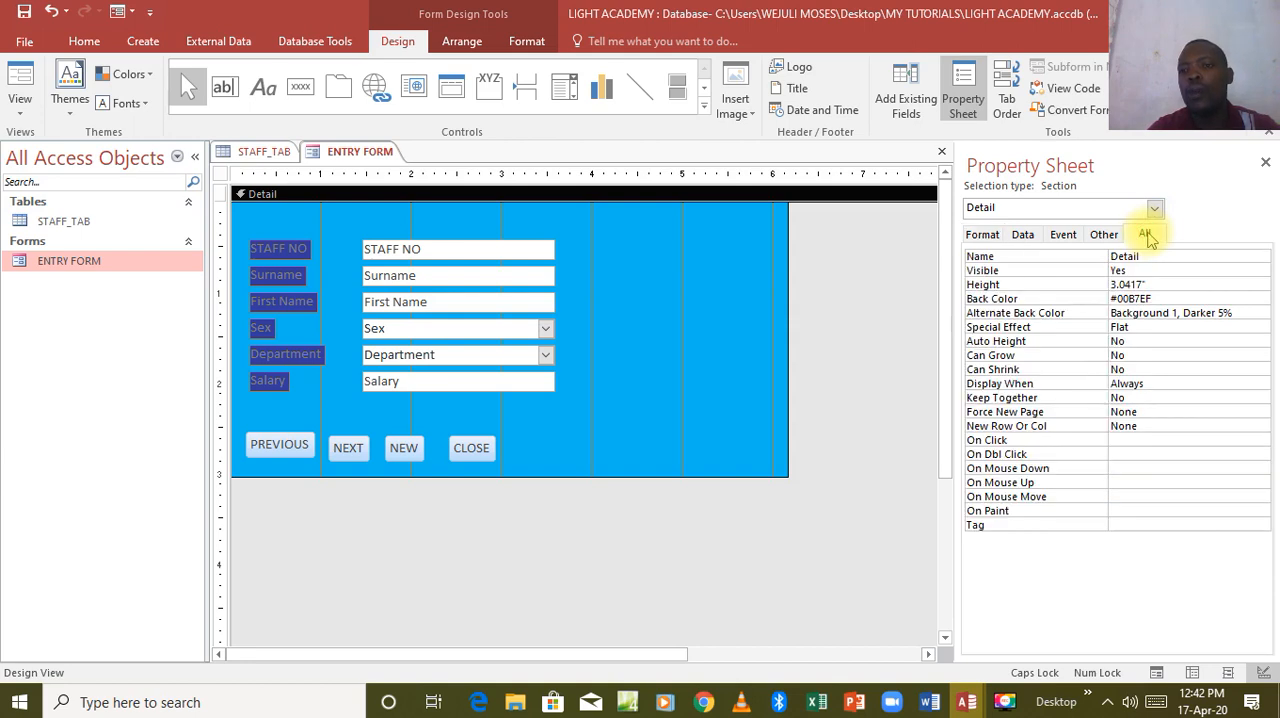
left_click(1155, 208)
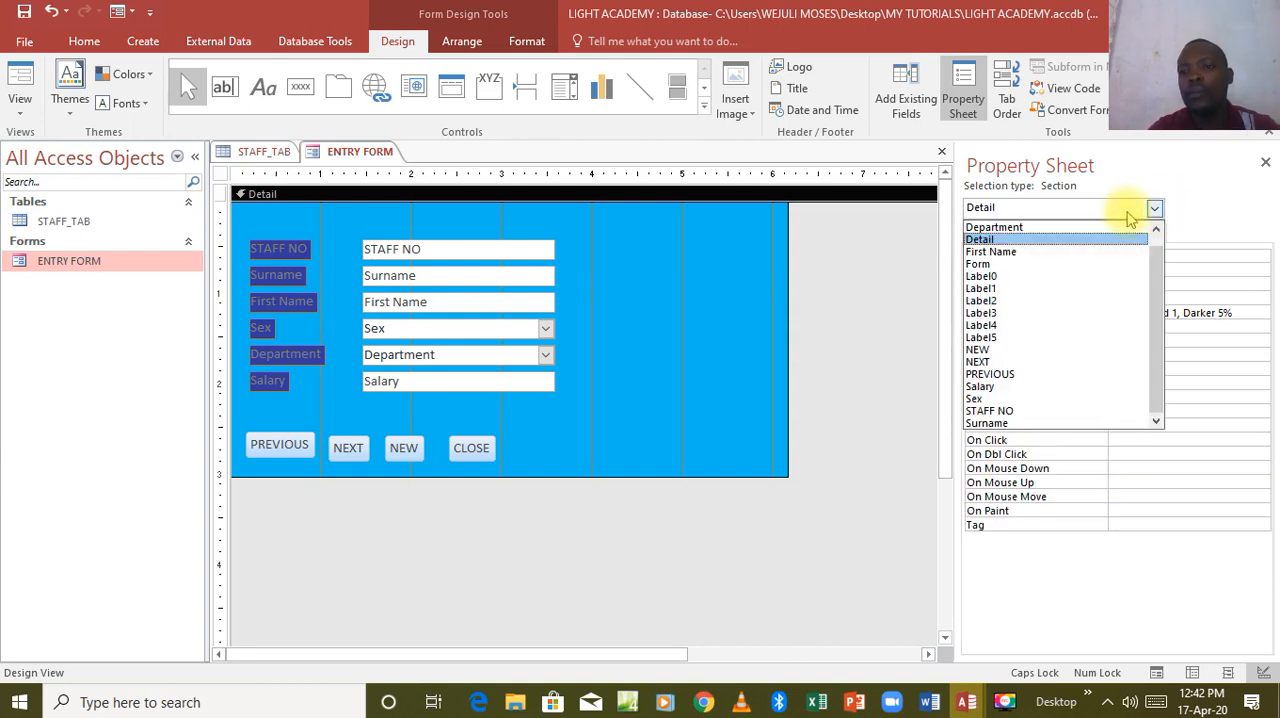
left_click(1039, 265)
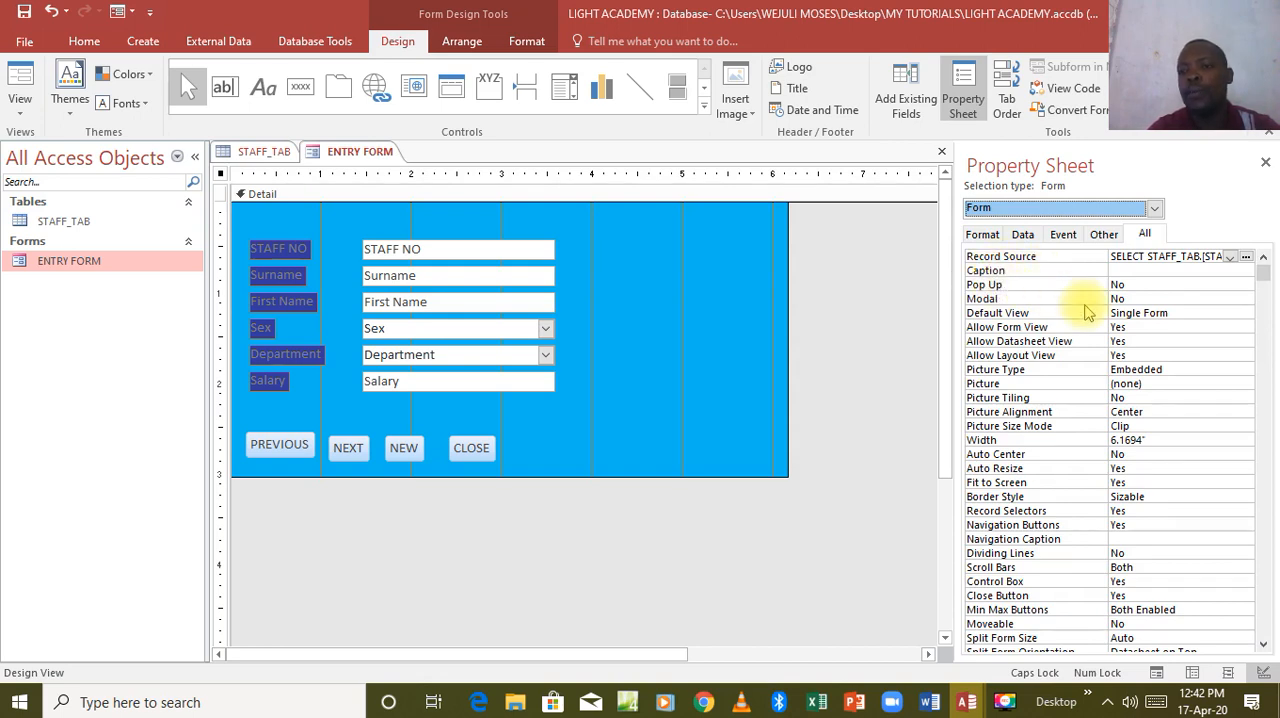
left_click(1158, 284)
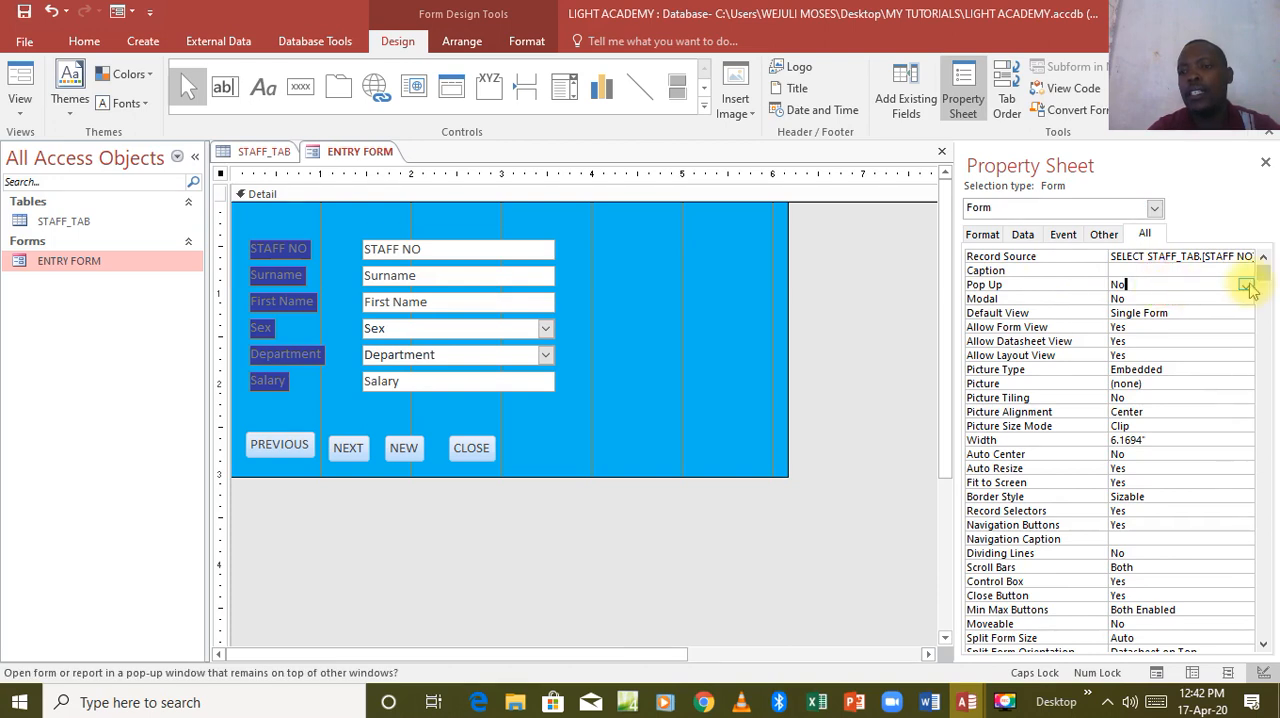
left_click(1246, 286)
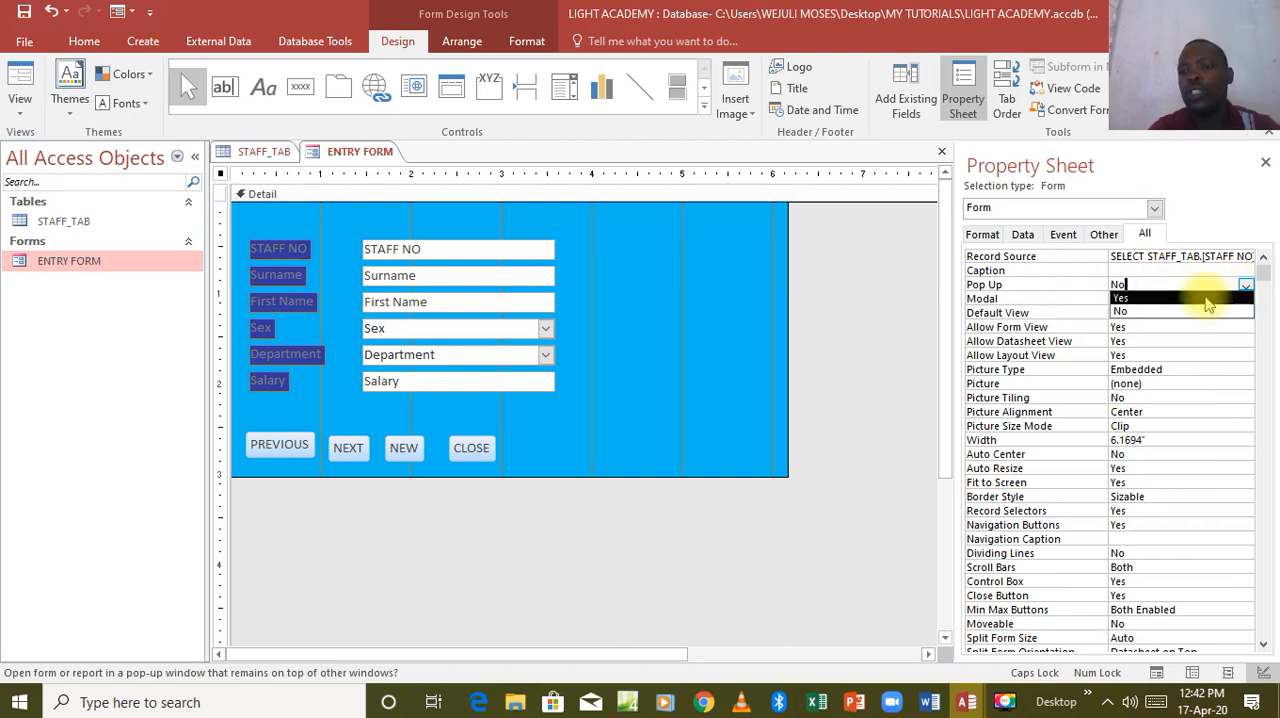
left_click(1206, 297)
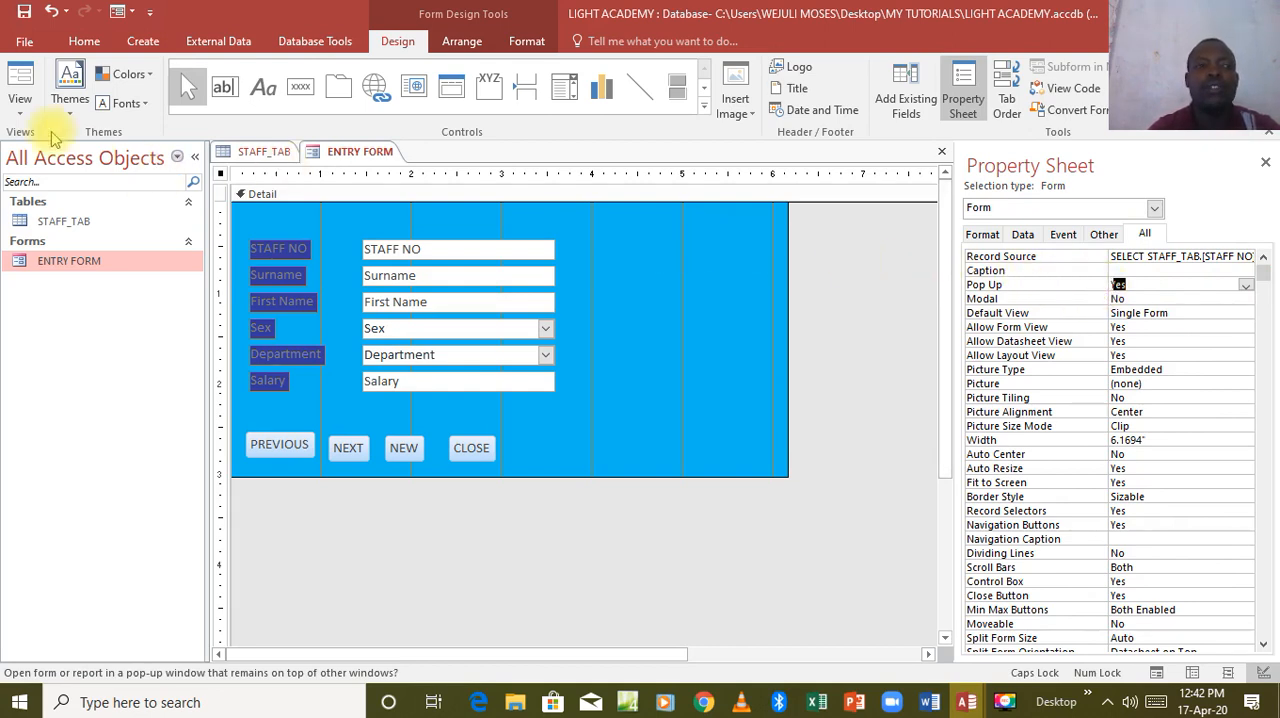
Switch to Form View, shift the pop-up window slightly, and test NEXT three times and PREVIOUS once on the records.
left_click(20, 80)
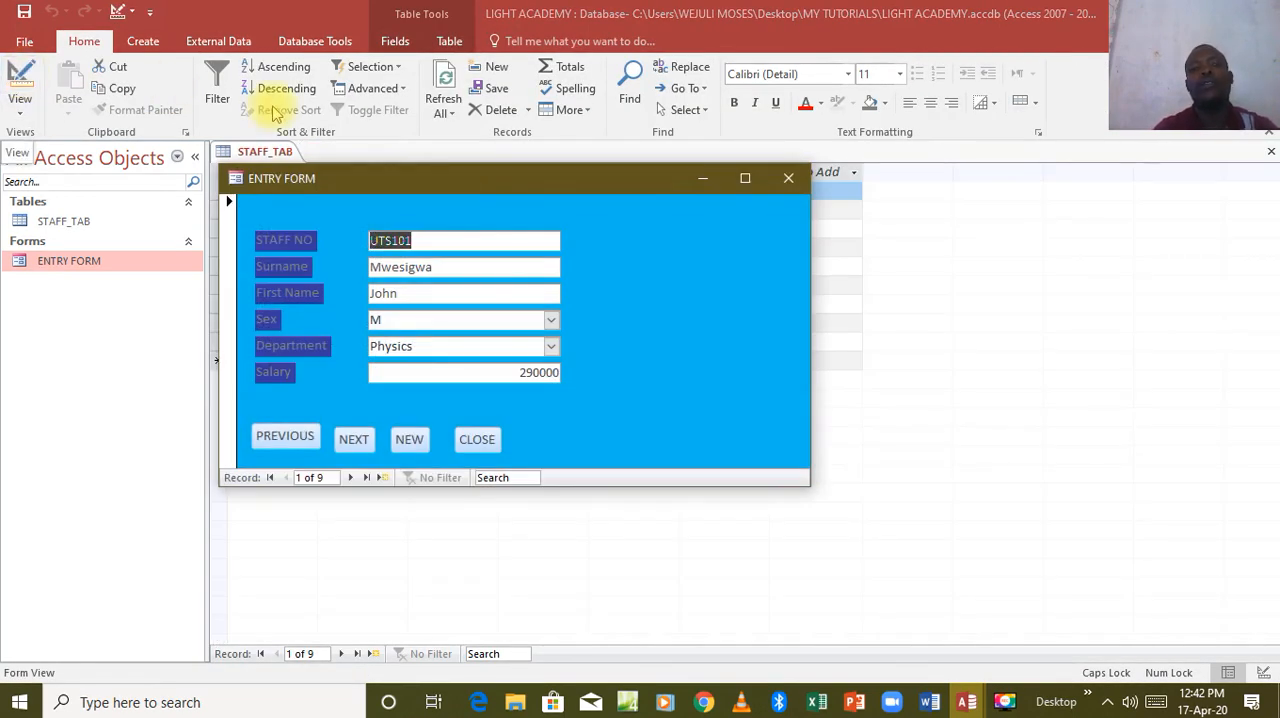
left_click_drag(501, 178, 518, 198)
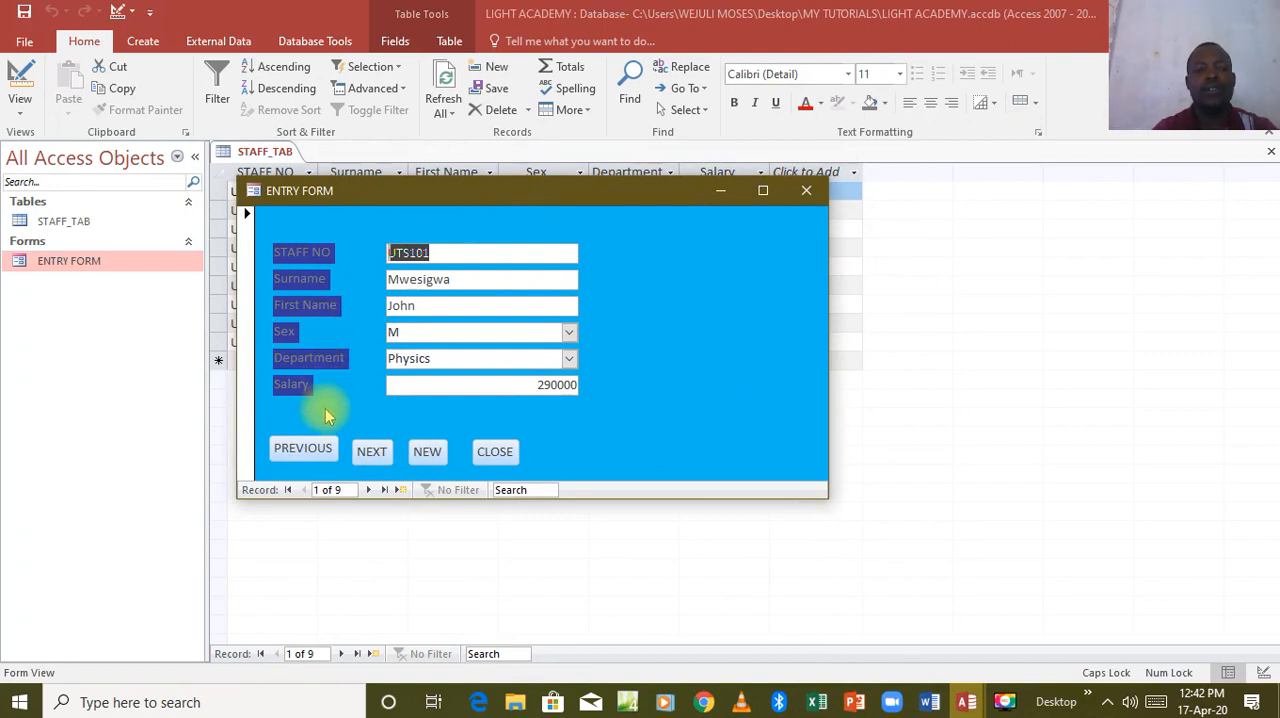
left_click(371, 453)
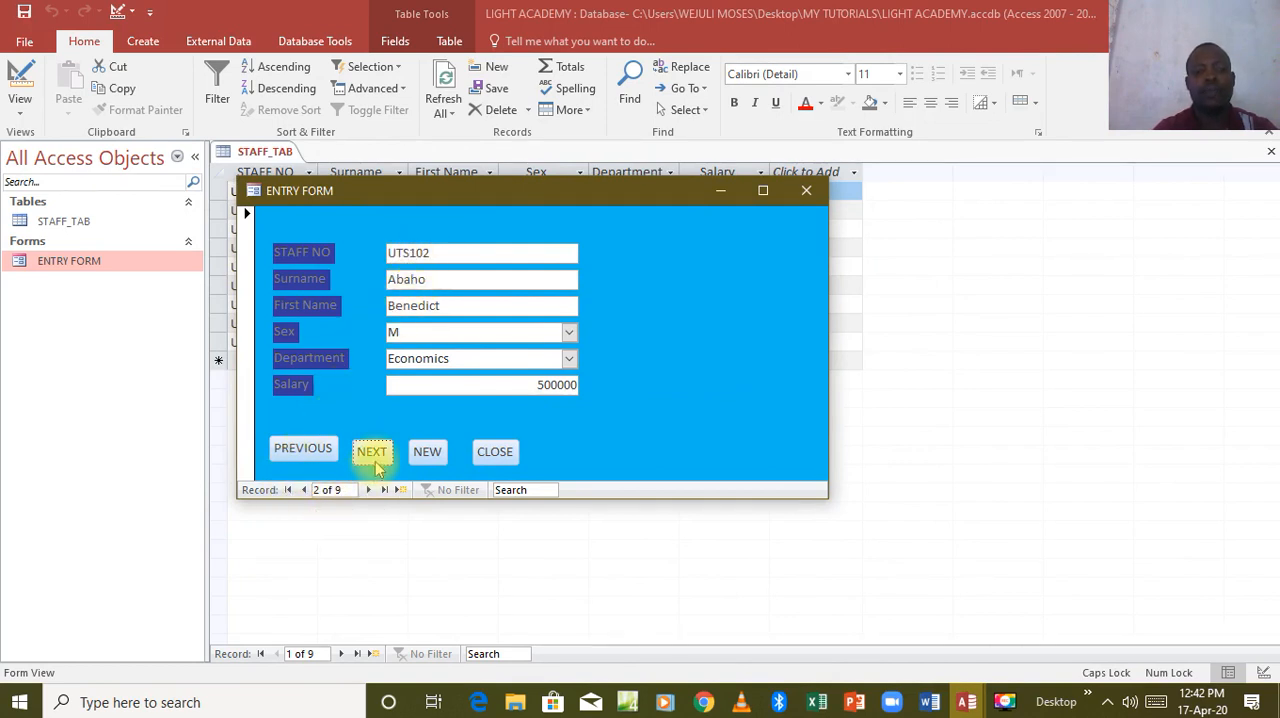
left_click(374, 455)
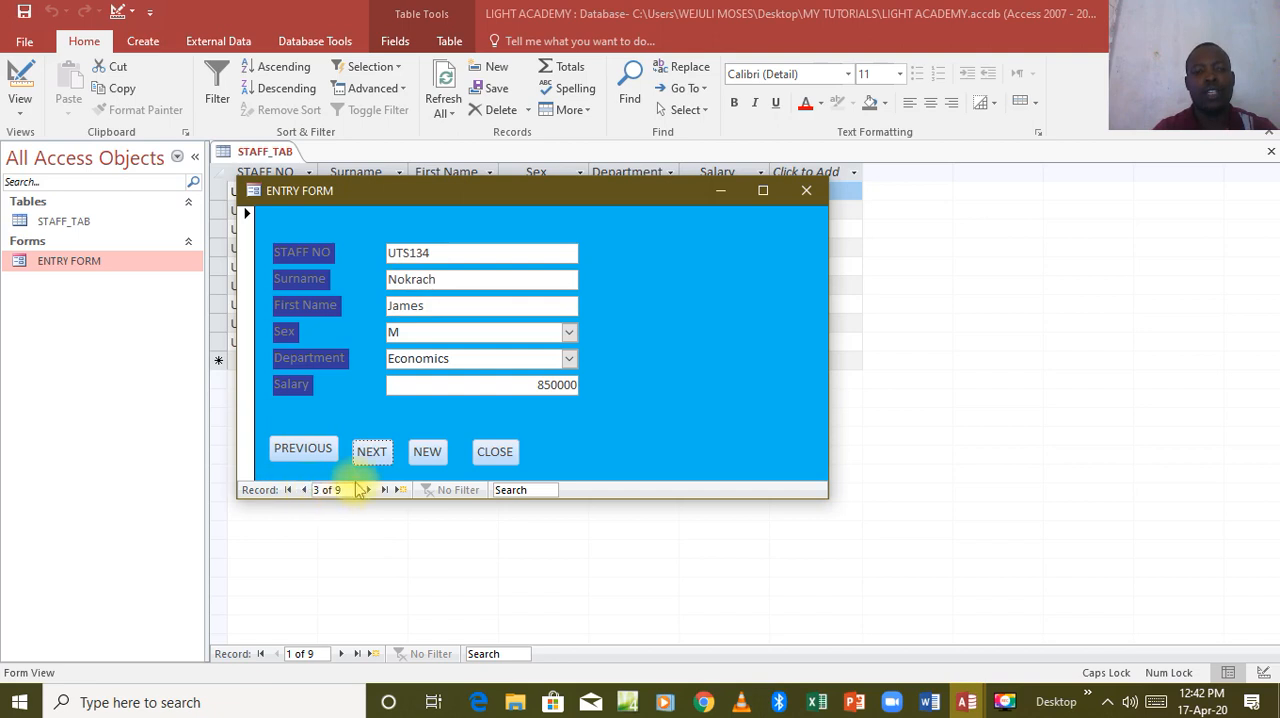
left_click(370, 466)
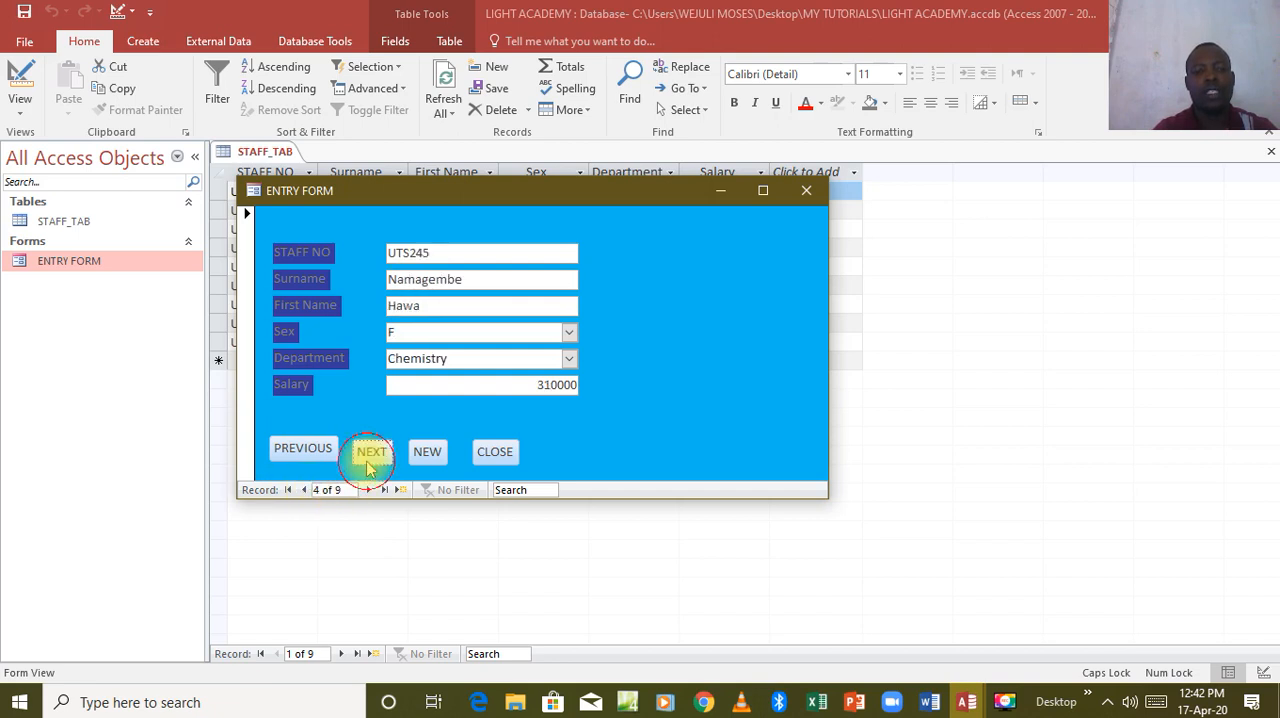
left_click(313, 456)
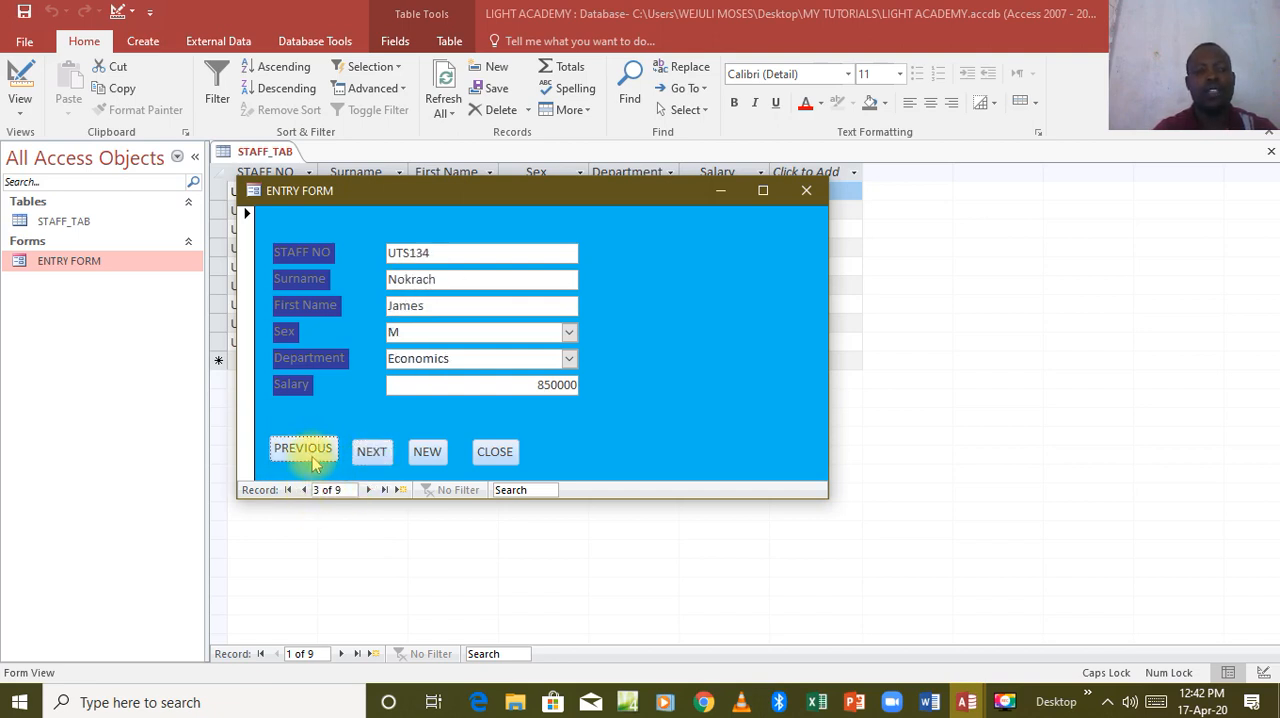
Test the form's PREVIOUS, NEW and CLOSE buttons once each, and save the design changes to ENTRY FORM as it closes.
left_click(310, 452)
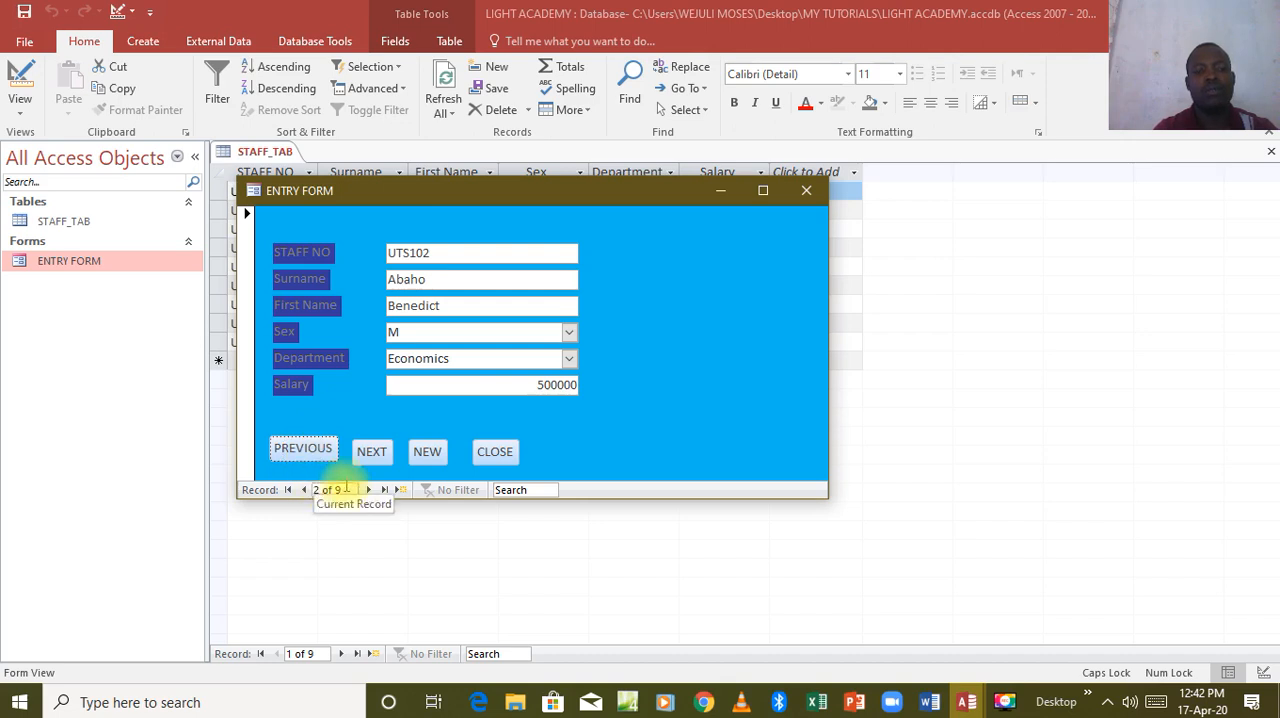
left_click(430, 457)
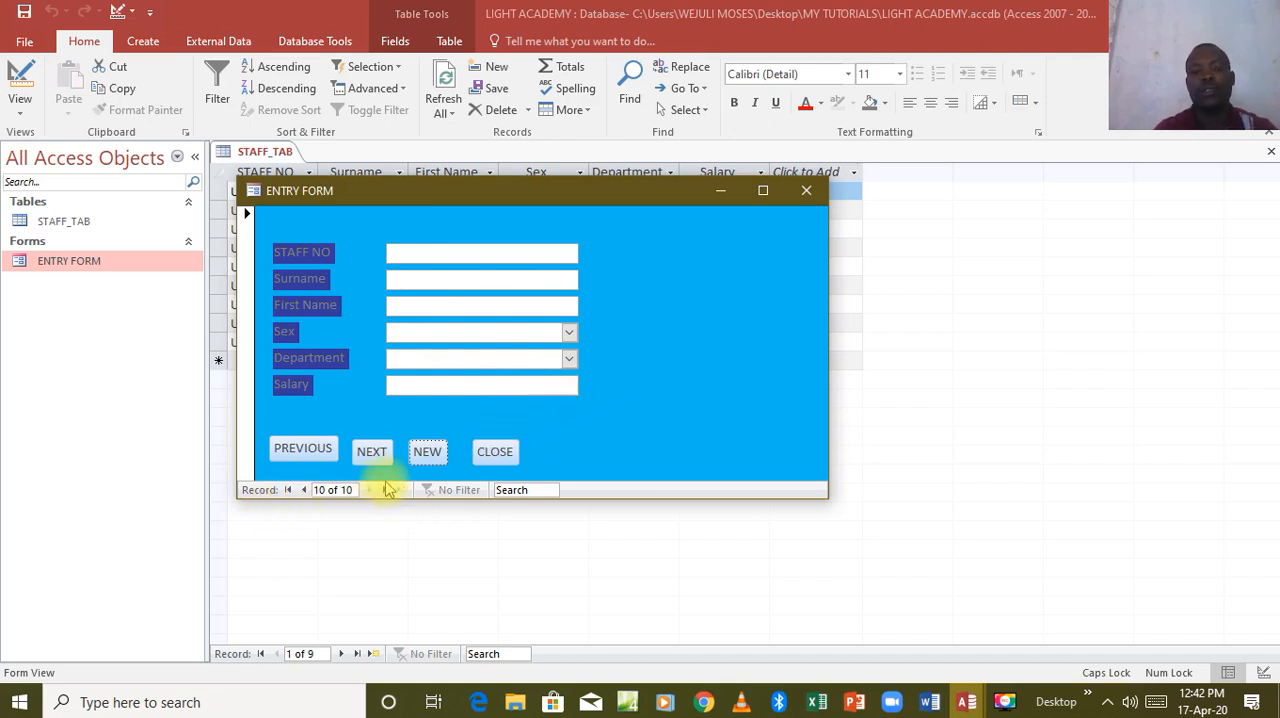
left_click(495, 452)
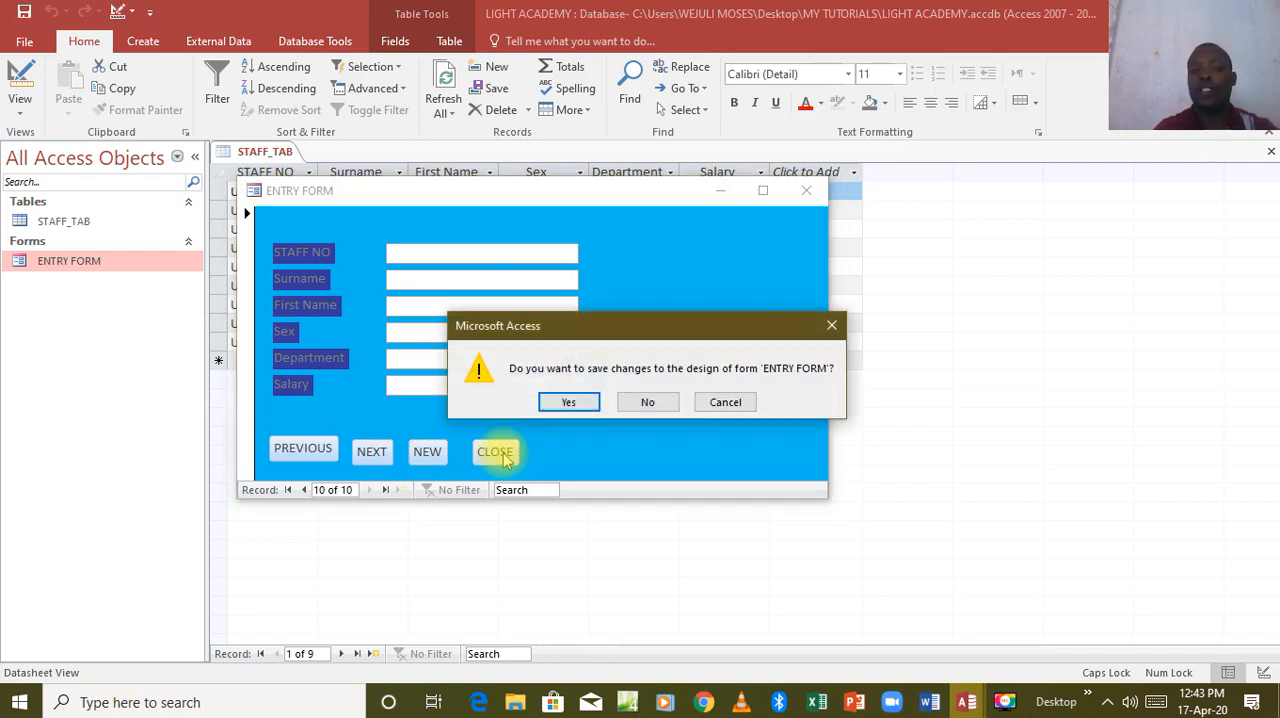
left_click(562, 402)
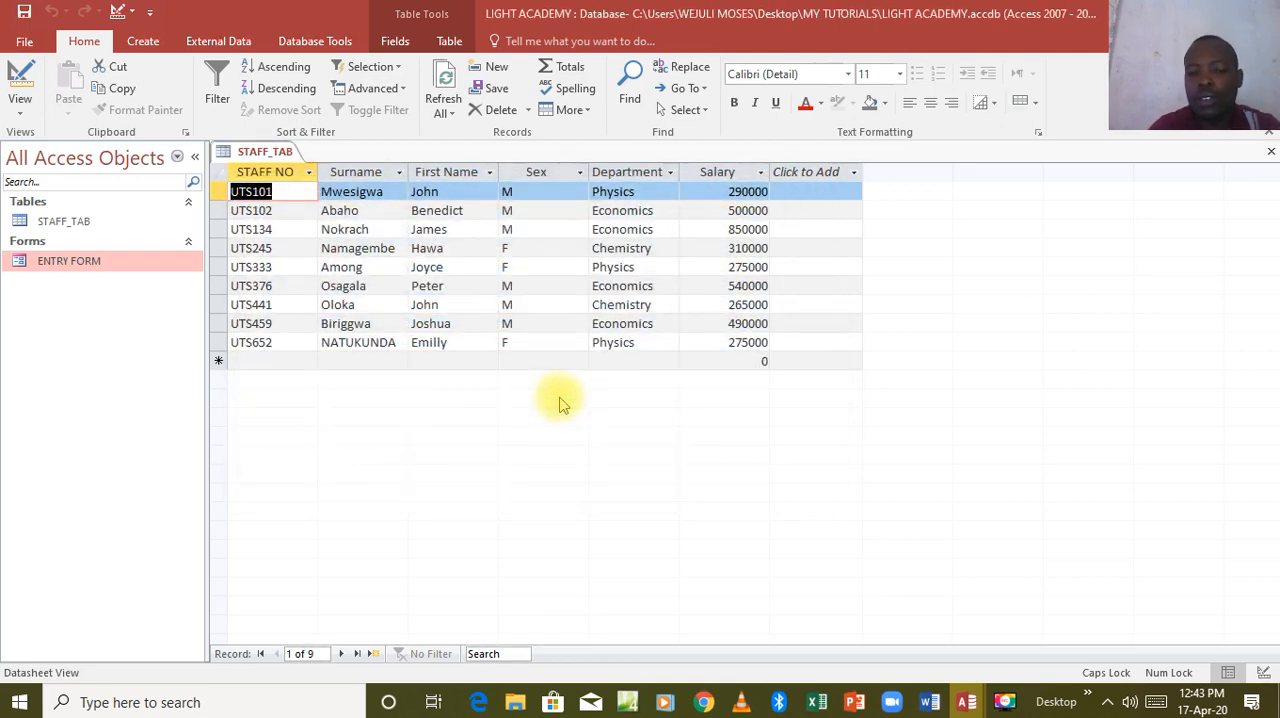
Reopen ENTRY FORM and reposition its pop-up window slightly over the STAFF_TAB datasheet.
double_click(145, 261)
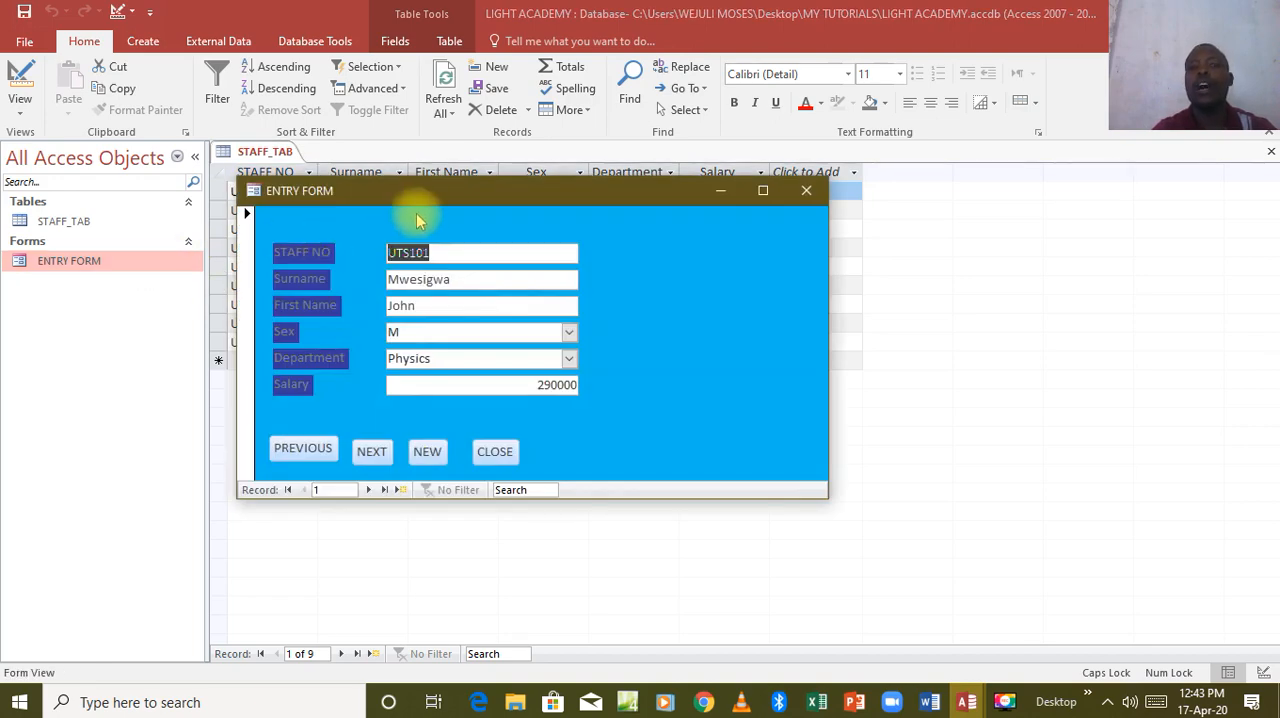
left_click_drag(415, 193, 387, 158)
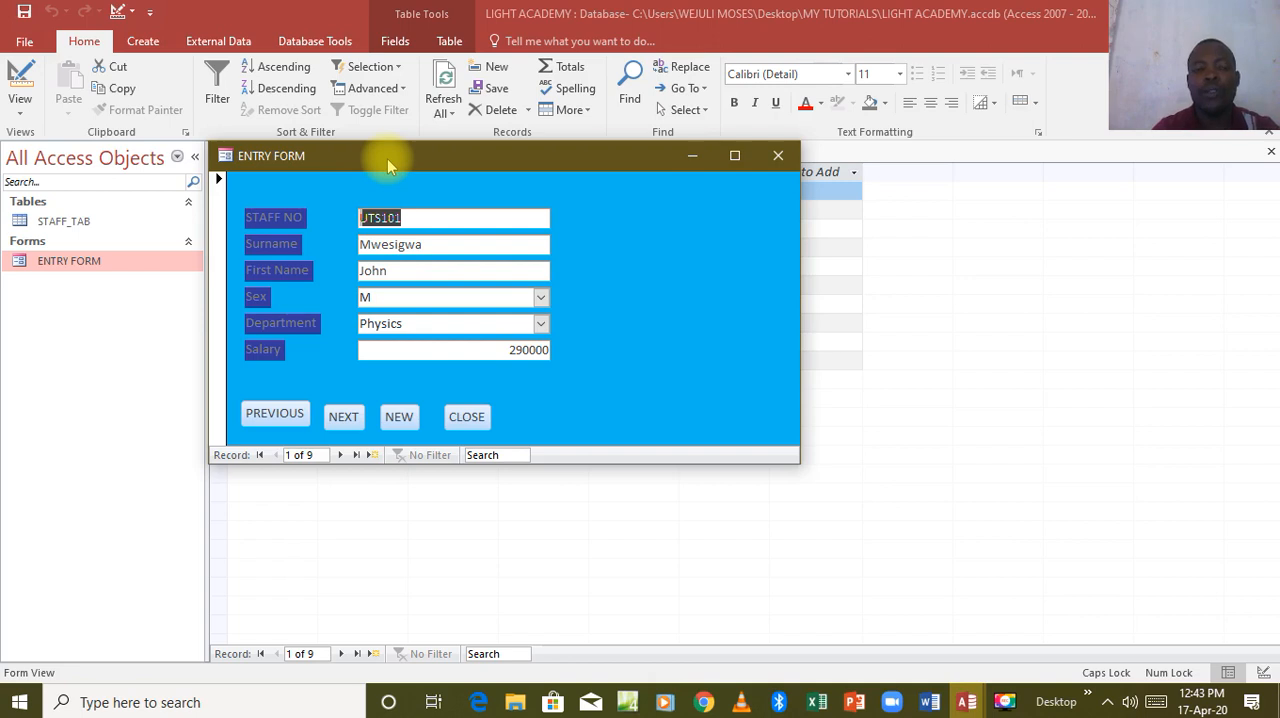
mouse_move(387, 158)
left_mouse_down()
mouse_move(397, 210)
mouse_move(389, 182)
left_mouse_up()
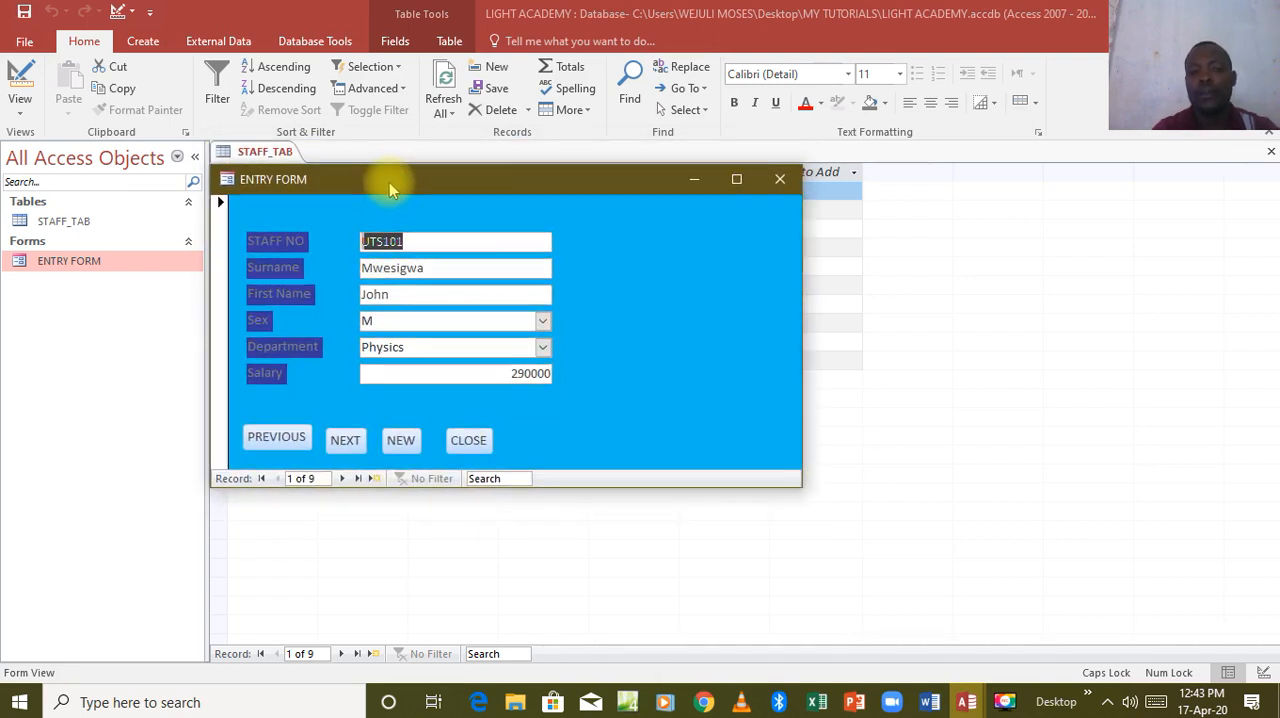